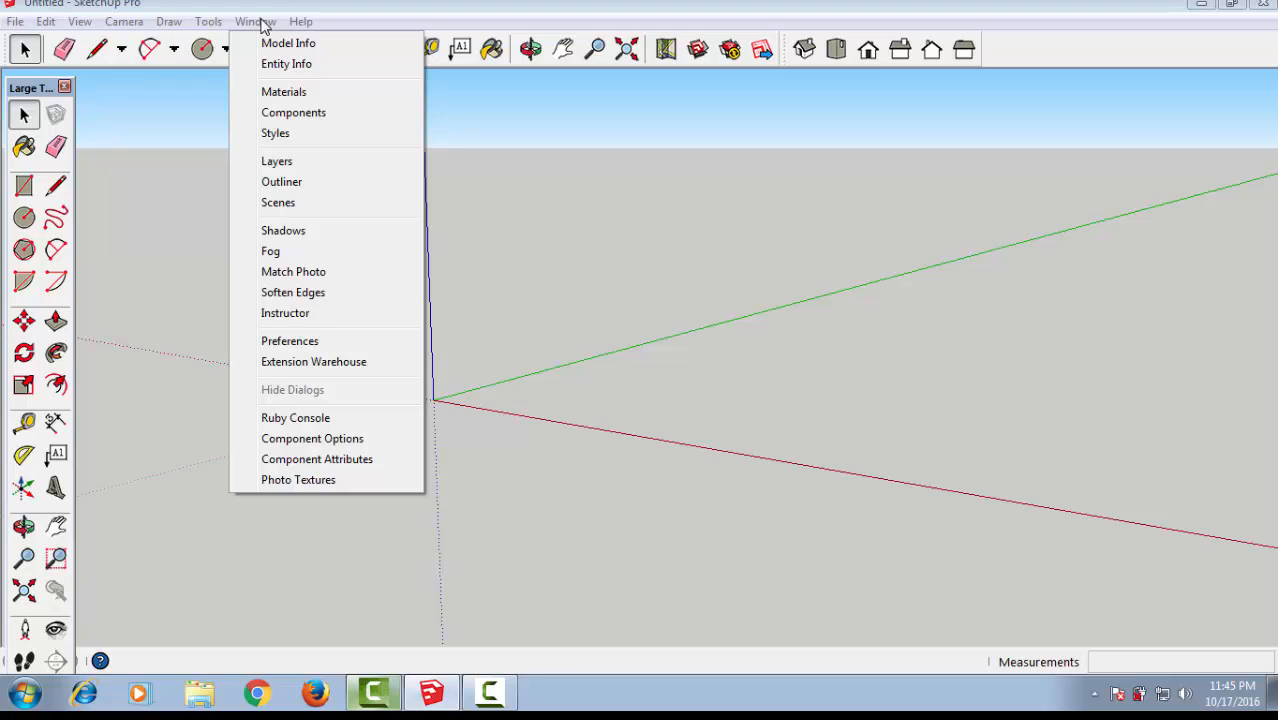
# Open the system preferences and look through every category from Applications to Workspace
pyautogui.click(314, 343)
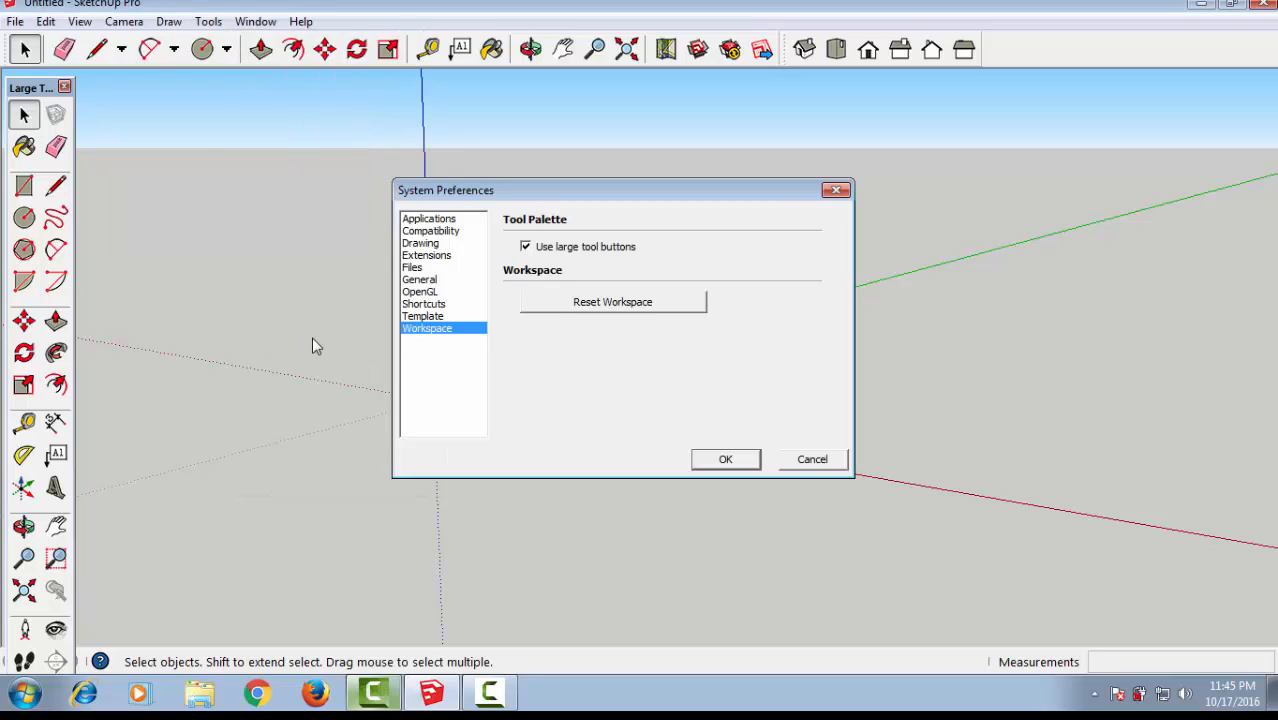
pyautogui.click(421, 219)
pyautogui.click(420, 232)
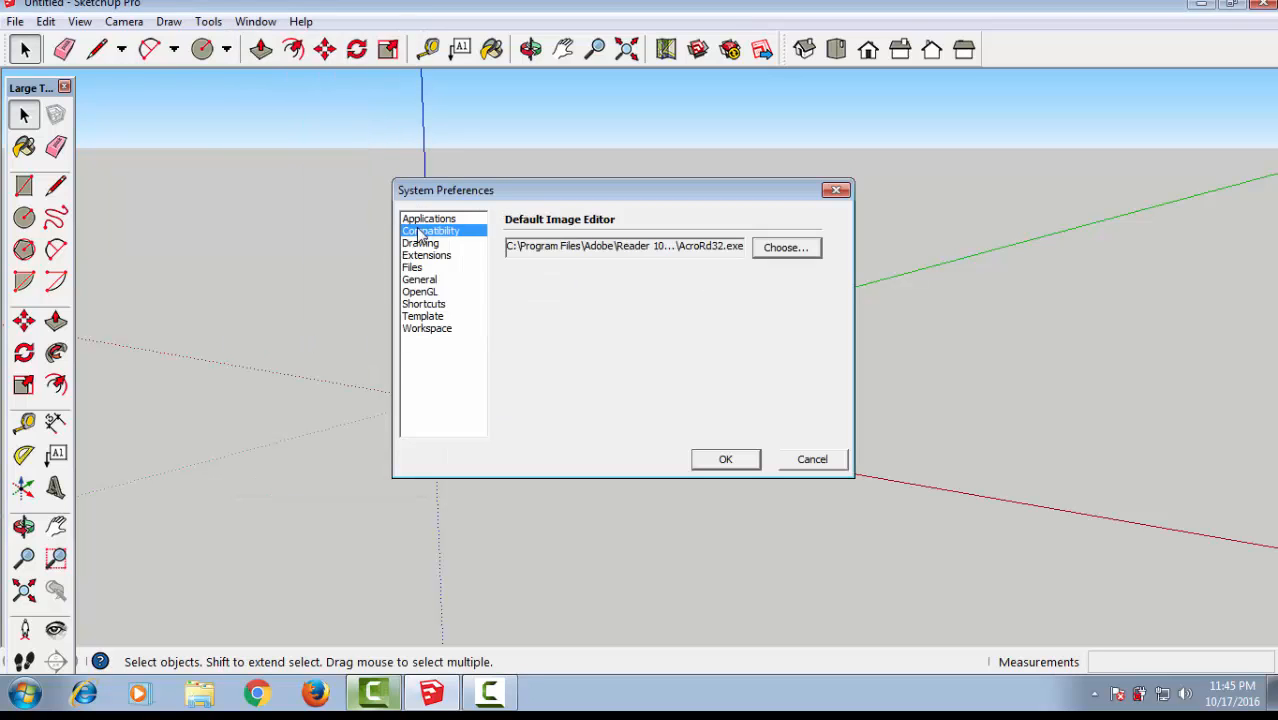
pyautogui.click(418, 243)
pyautogui.click(418, 255)
pyautogui.click(413, 267)
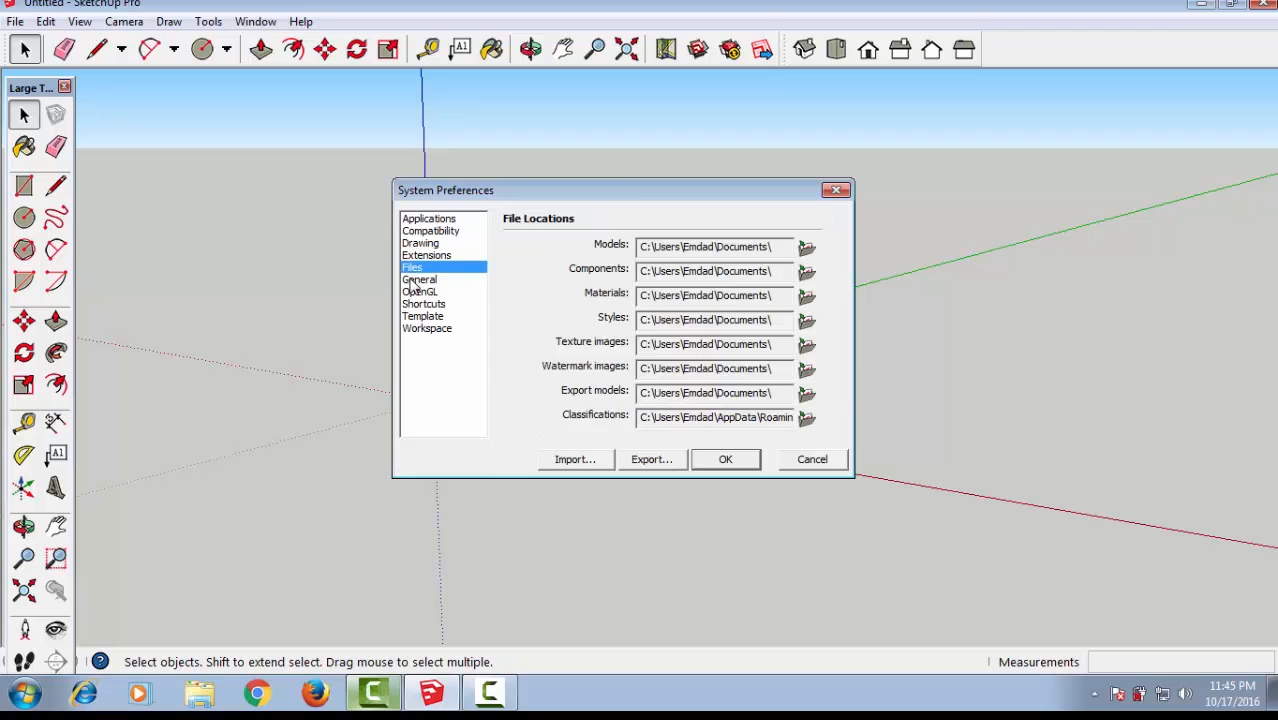
pyautogui.click(416, 280)
pyautogui.click(417, 292)
pyautogui.click(420, 304)
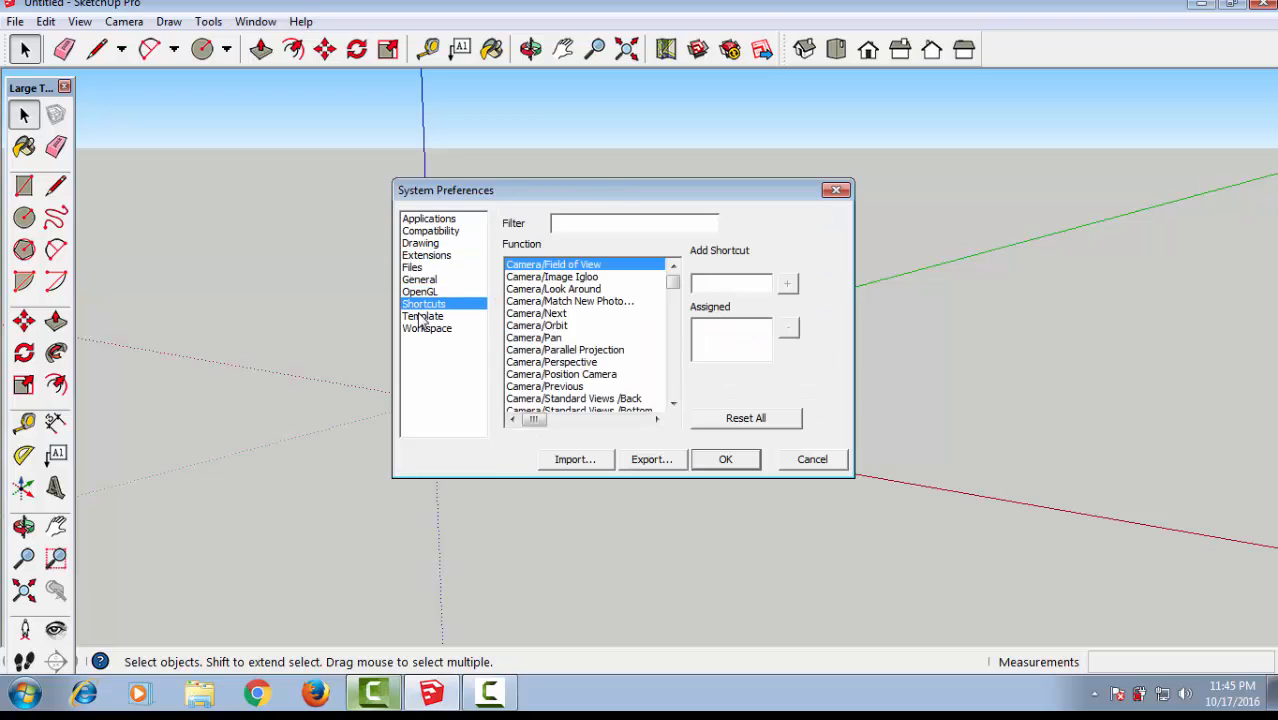
pyautogui.click(421, 316)
pyautogui.click(423, 328)
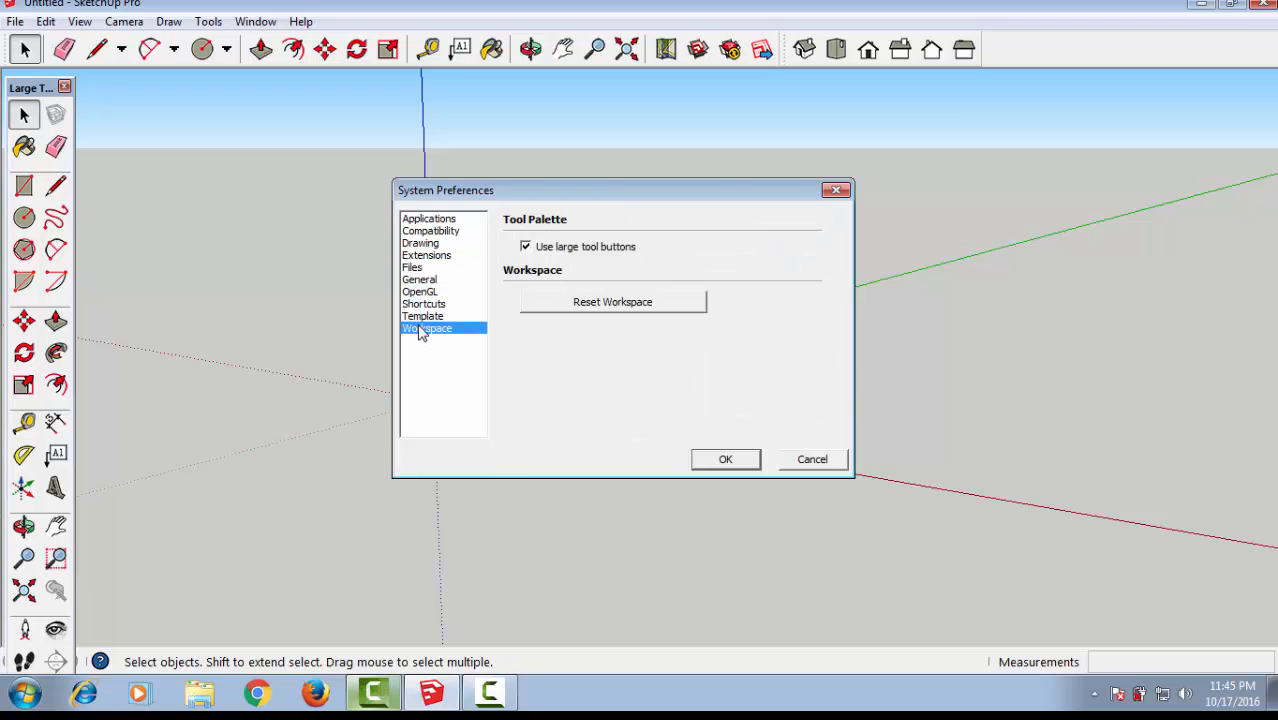
# Examine the default image editor and the compatibility options in the system preferences, and close them
pyautogui.click(433, 220)
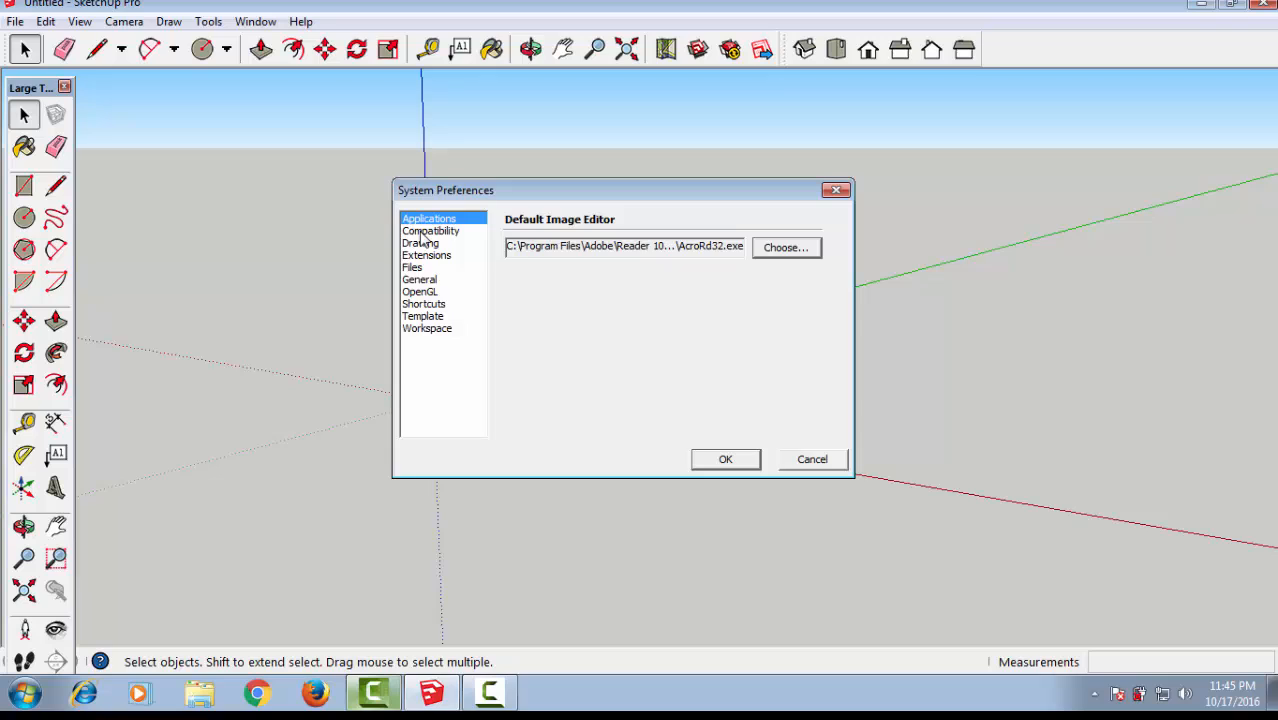
pyautogui.click(423, 232)
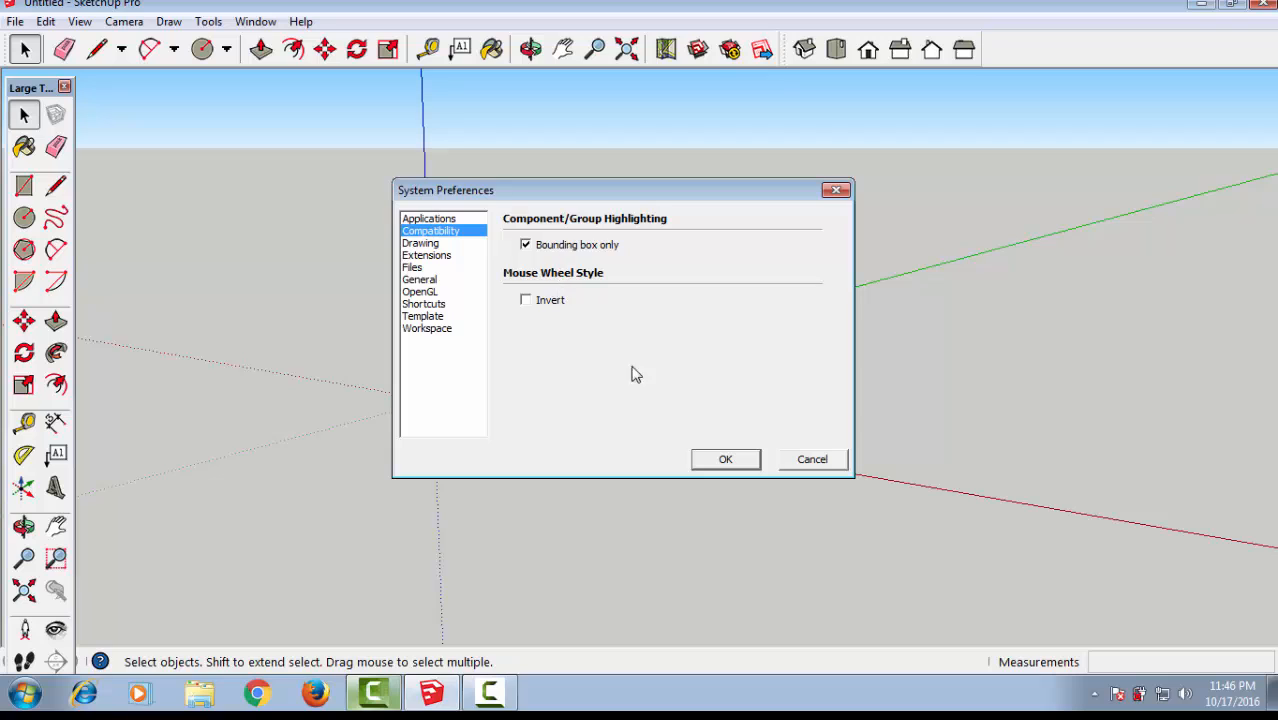
pyautogui.click(723, 458)
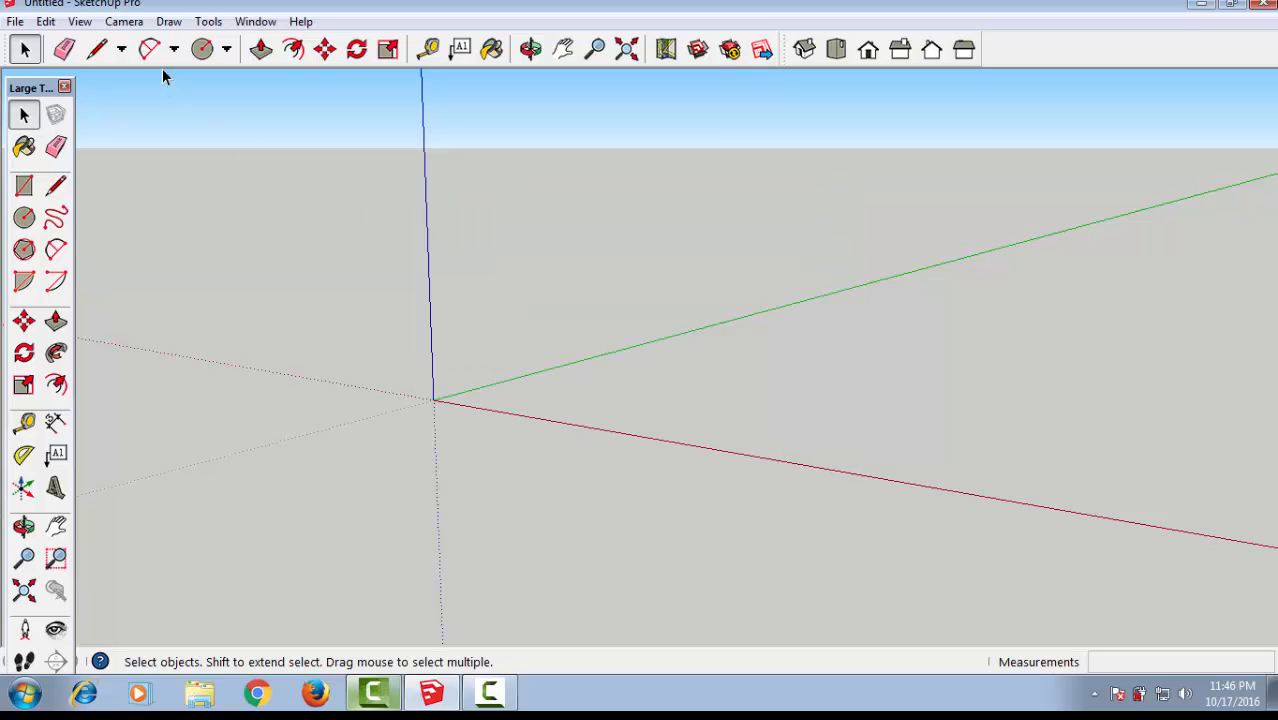
# Draw a rectangle about 171' by 178' beside the green axis and pull it up about 131' into a box
pyautogui.click(24, 186)
pyautogui.click(605, 380)
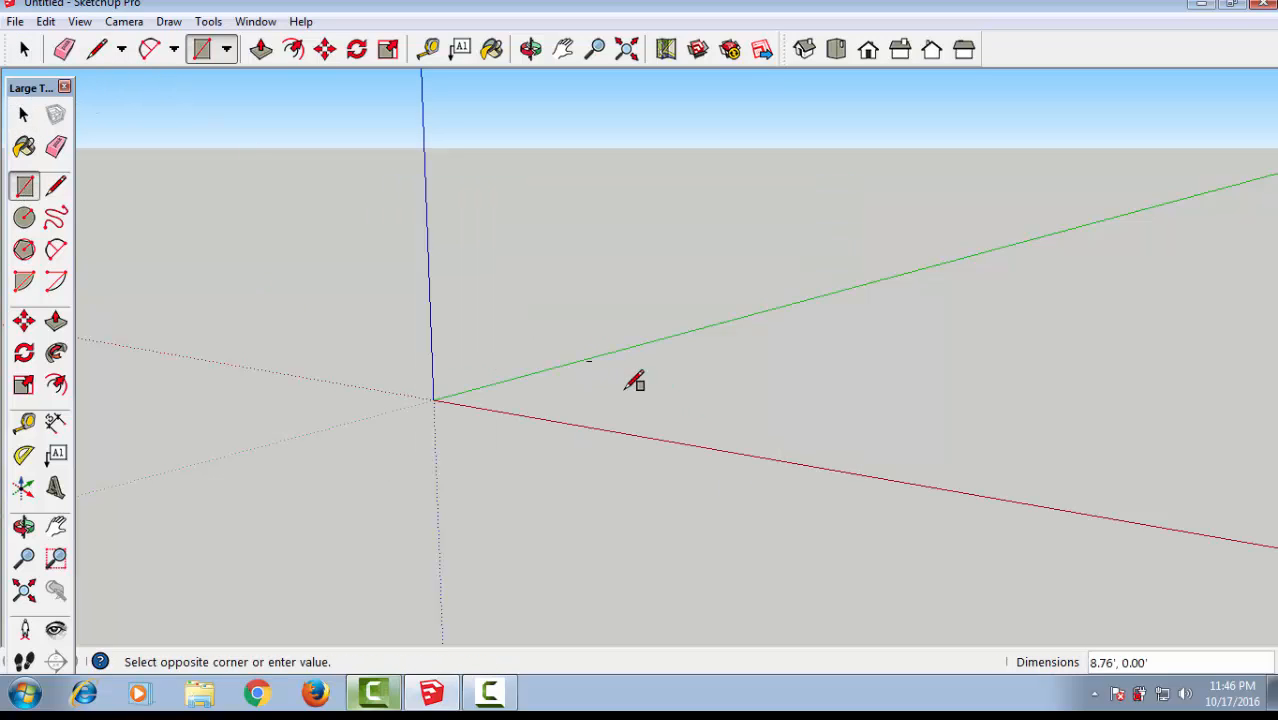
pyautogui.click(622, 385)
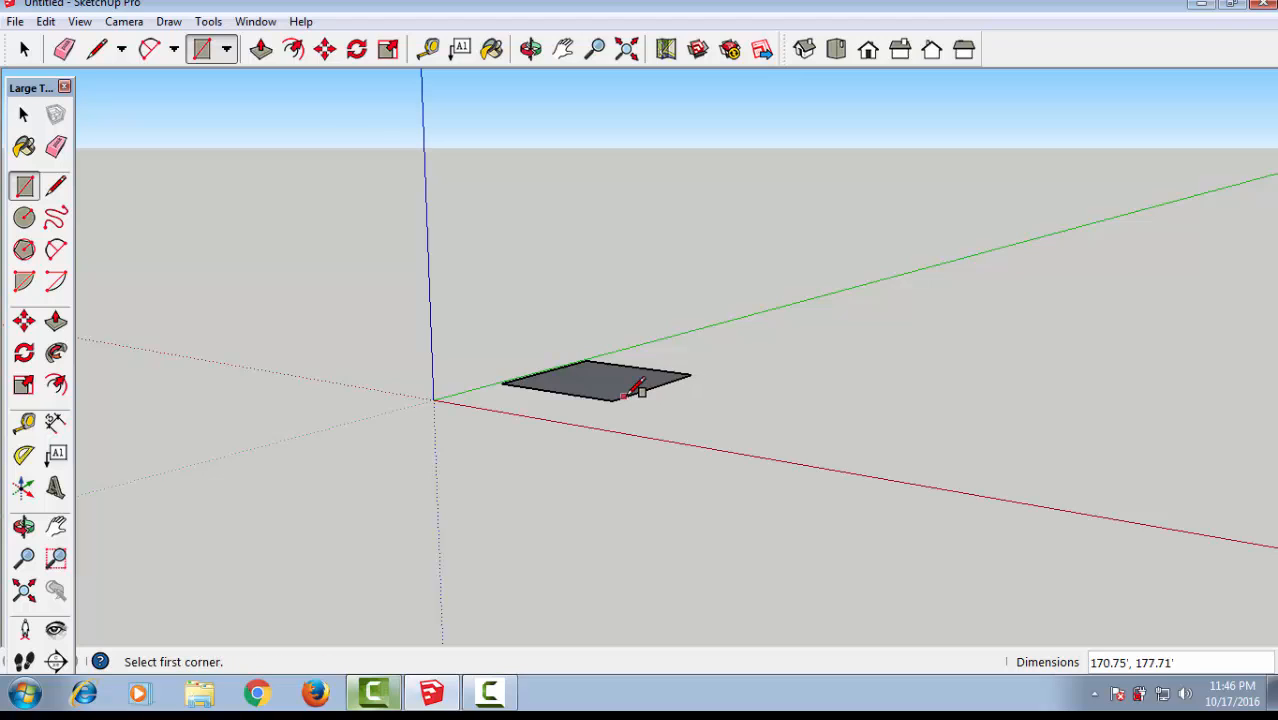
pyautogui.click(260, 49)
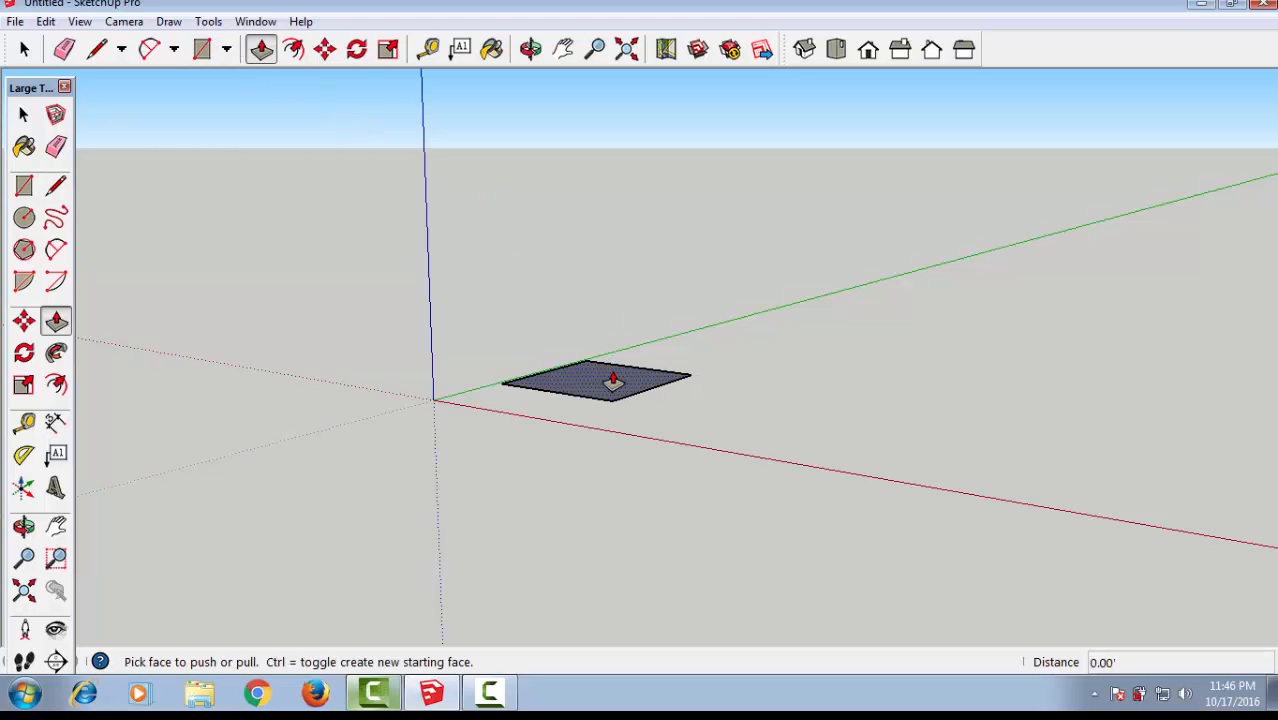
pyautogui.moveTo(613, 381); pyautogui.dragTo(593, 285)
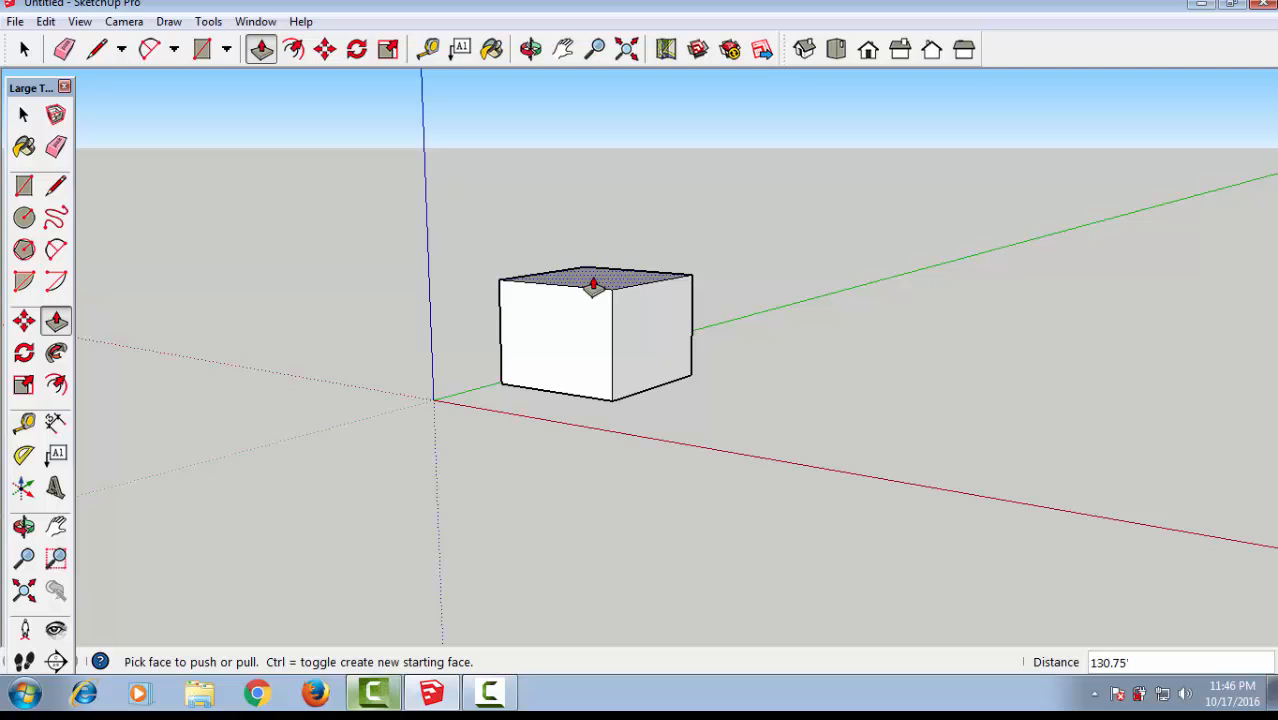
pyautogui.press('space')
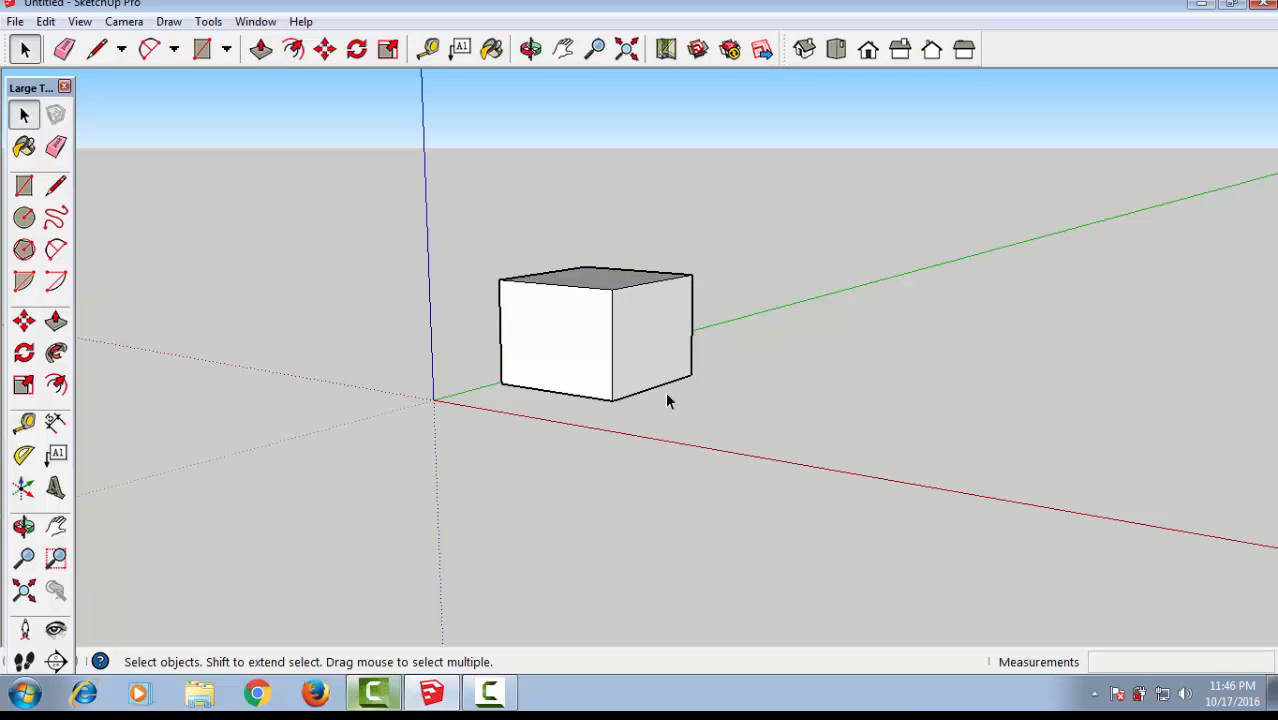
# Turn the whole box into a component with the default settings, replacing the selected geometry
pyautogui.click(545, 310)
pyautogui.tripleClick(545, 310)
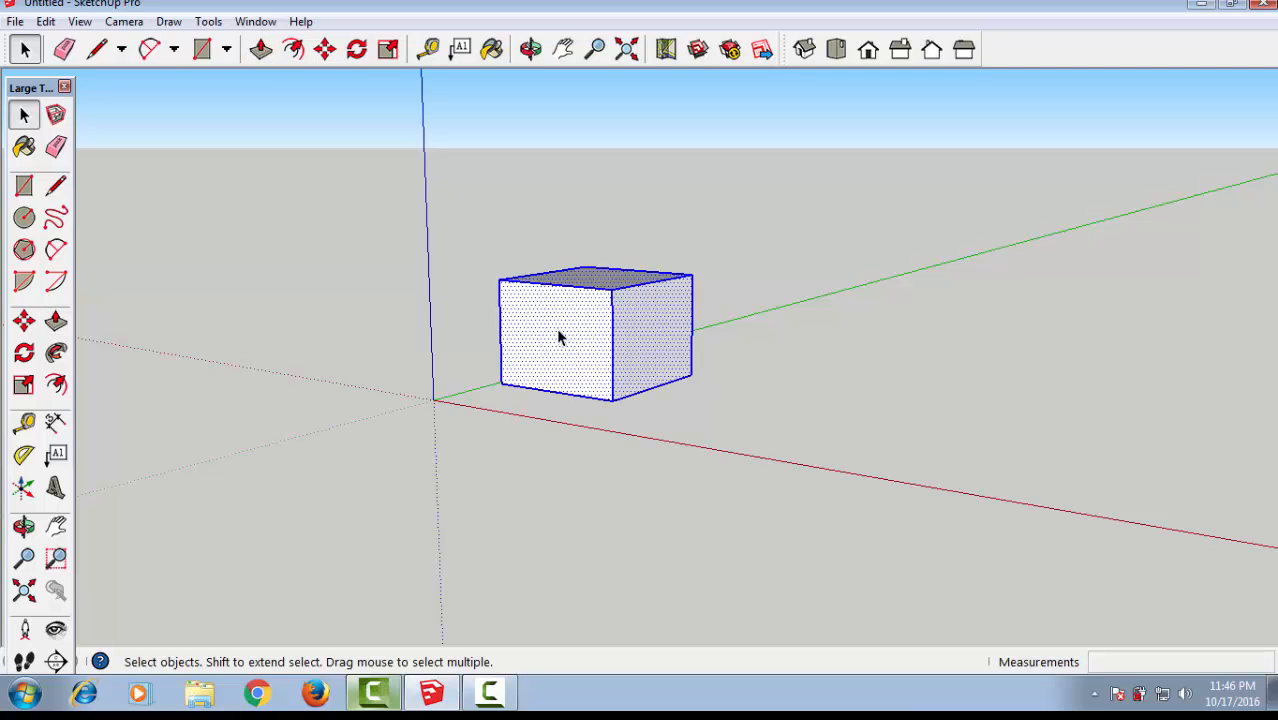
pyautogui.rightClick(556, 328)
pyautogui.click(645, 472)
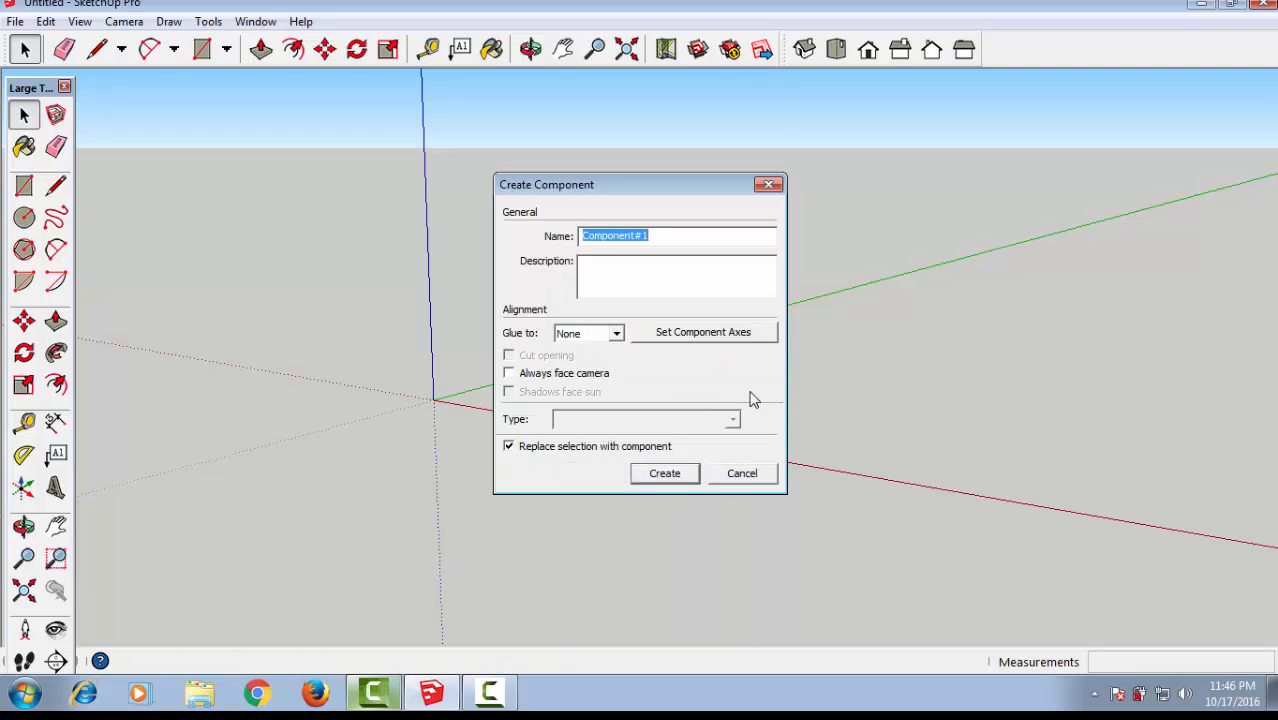
pyautogui.click(690, 474)
pyautogui.click(808, 361)
# Copy the box component about 300' along the red axis direction
pyautogui.click(673, 334)
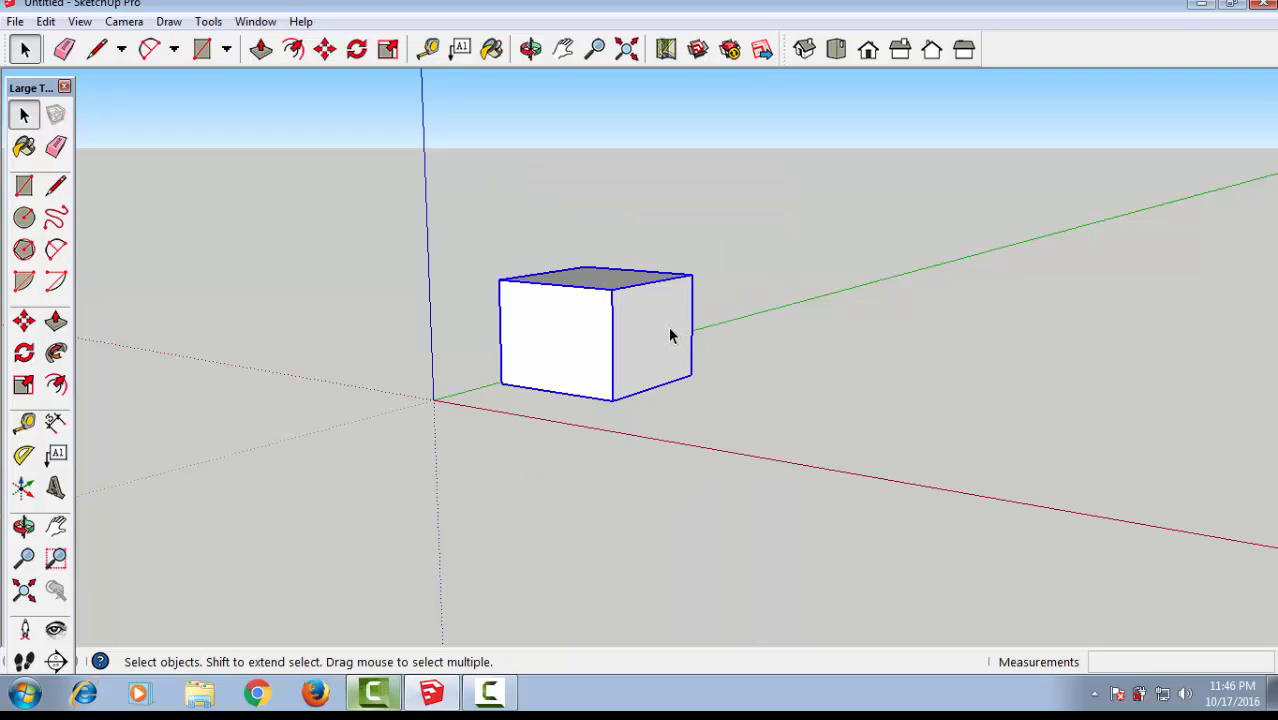
pyautogui.click(324, 49)
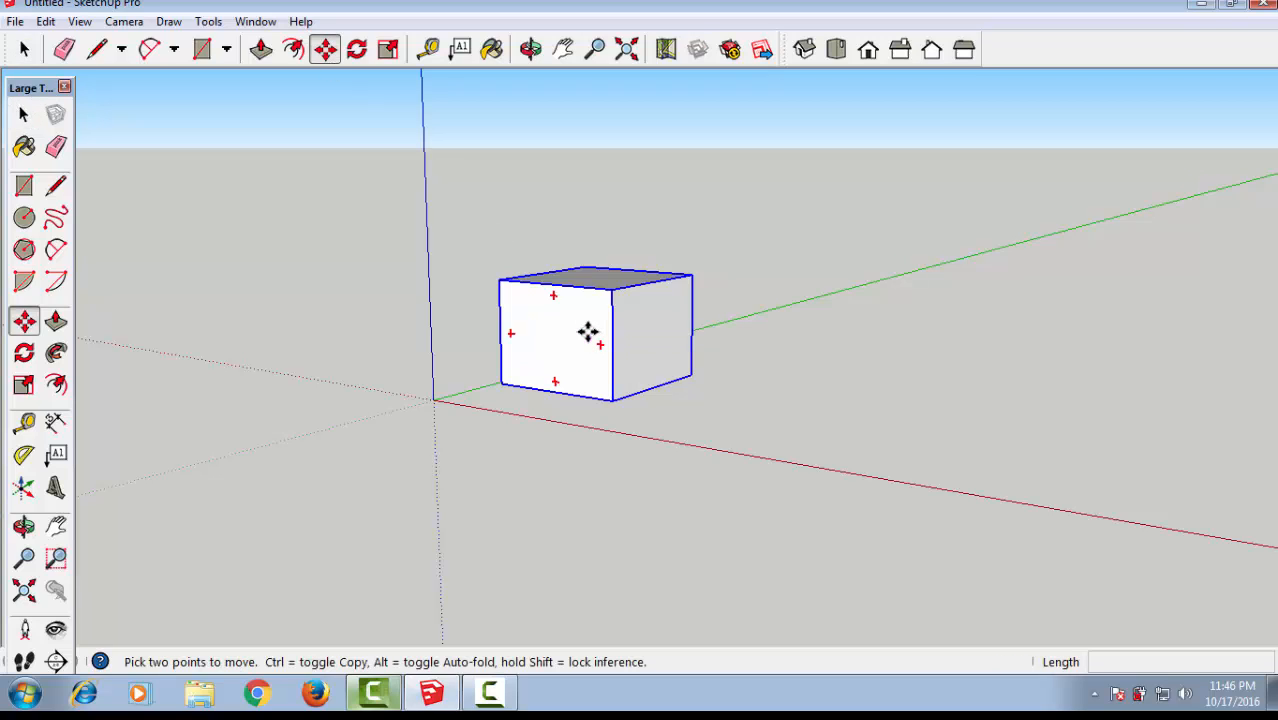
pyautogui.click(588, 333)
pyautogui.press('ctrl')
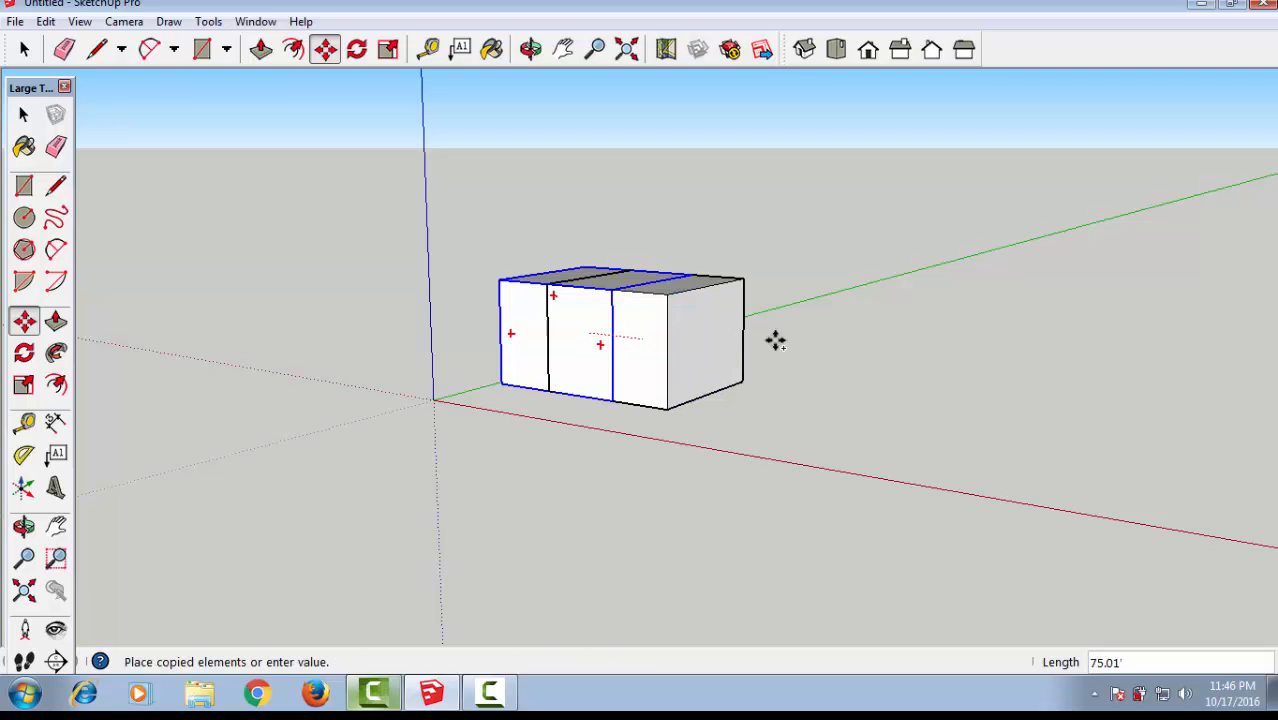
pyautogui.click(848, 339)
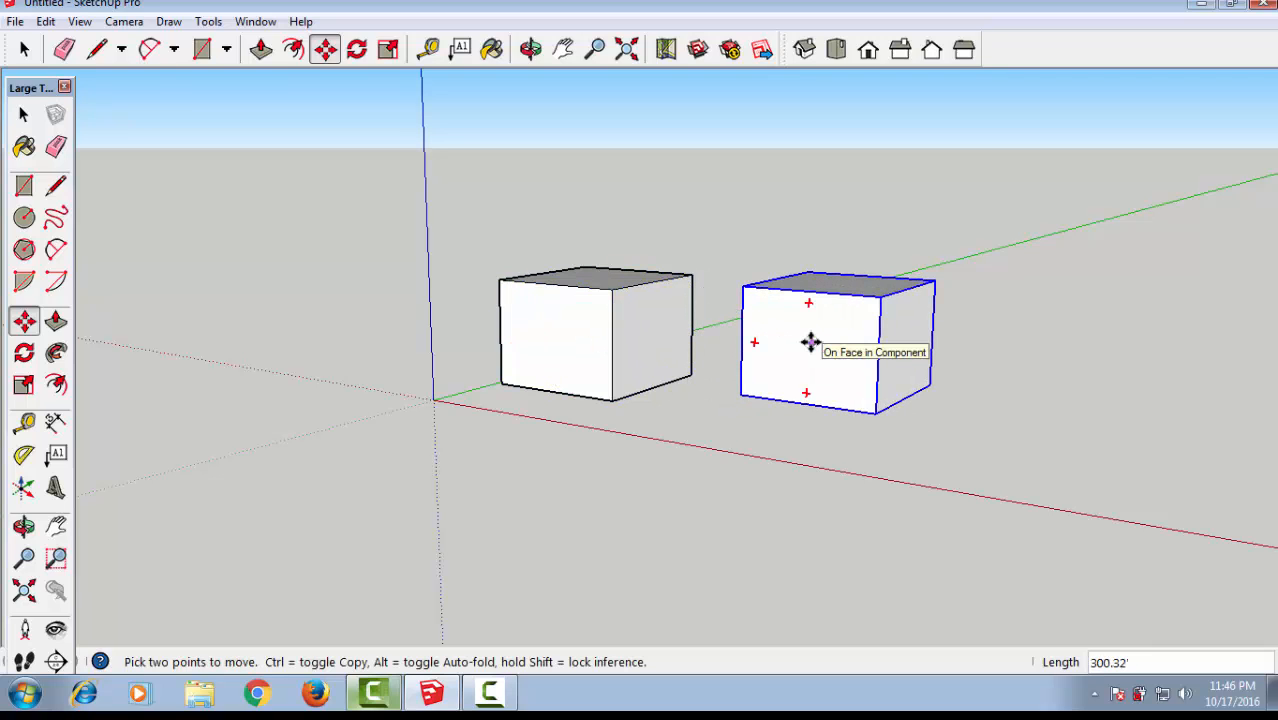
pyautogui.press('space')
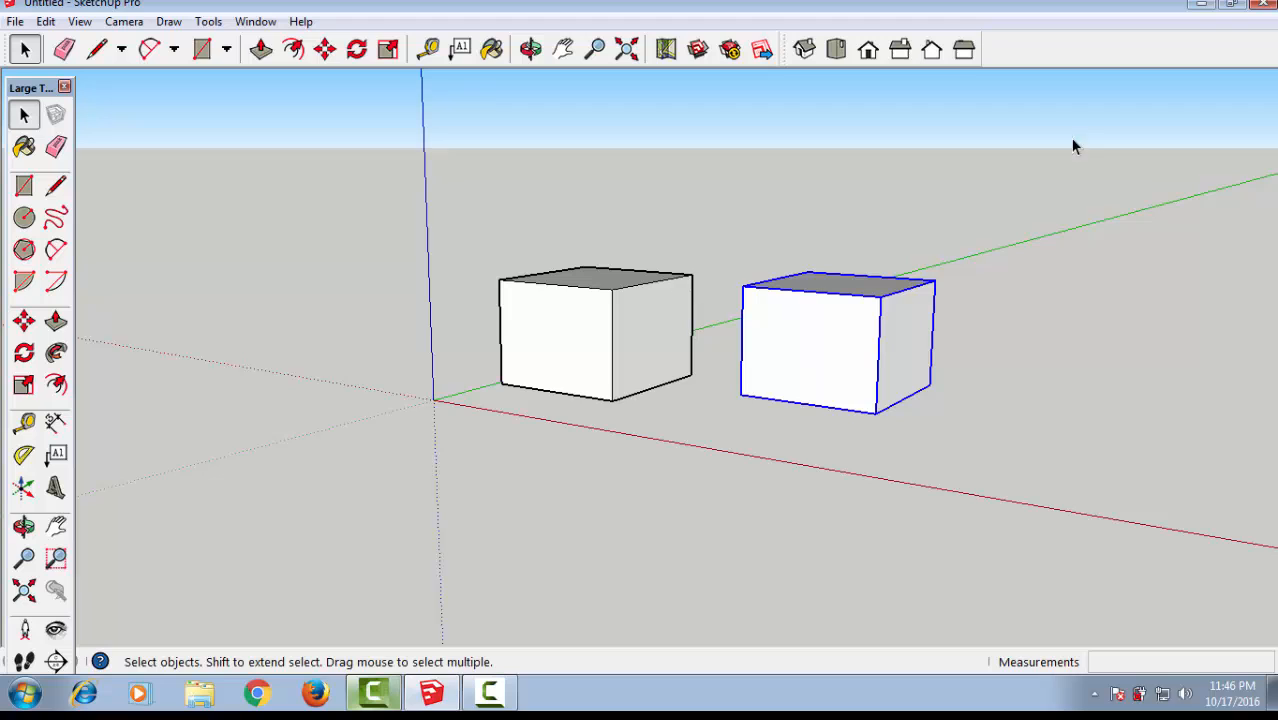
pyautogui.click(1130, 304)
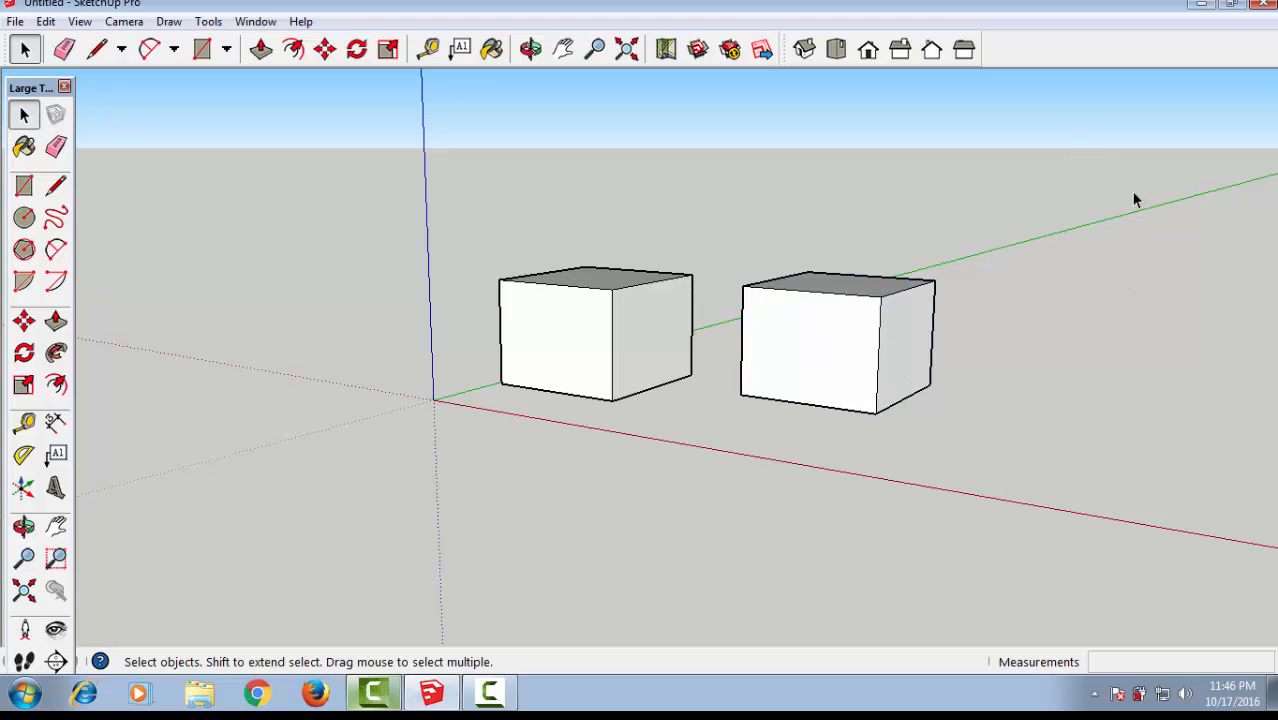
# Group the two box components together
pyautogui.moveTo(540, 464); pyautogui.dragTo(588, 450)
pyautogui.rightClick(609, 294)
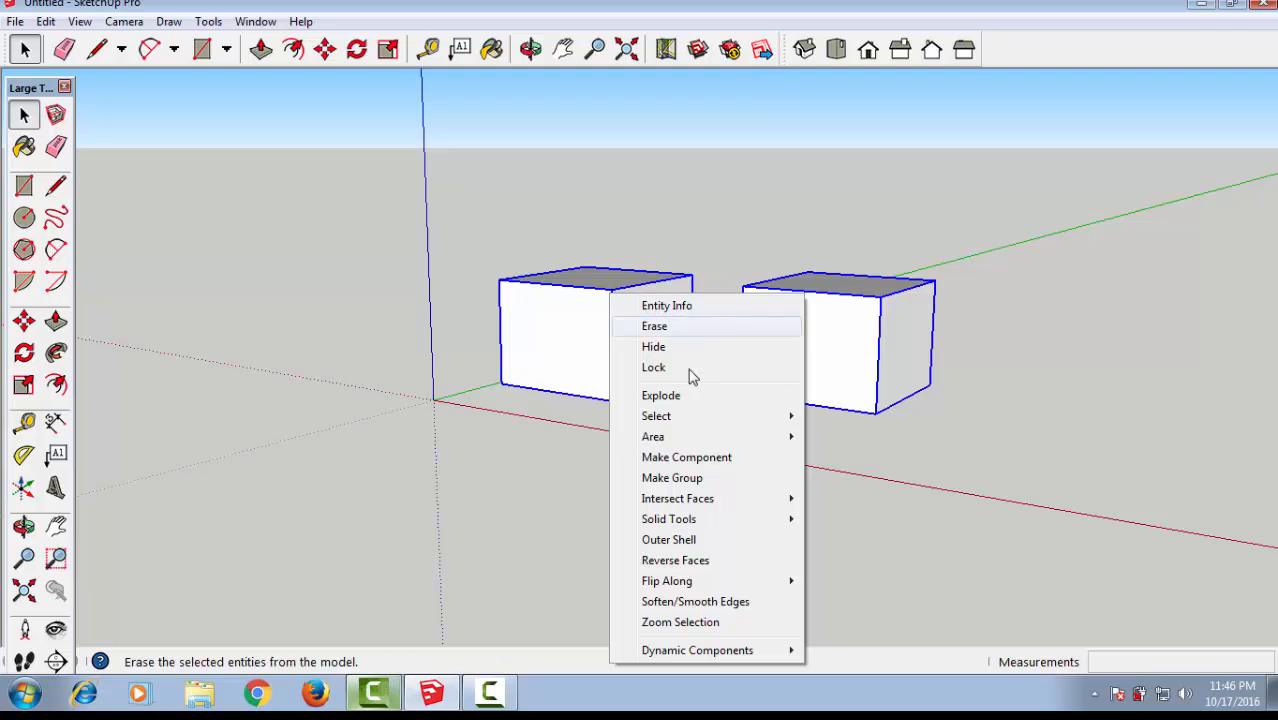
pyautogui.click(688, 479)
pyautogui.click(697, 479)
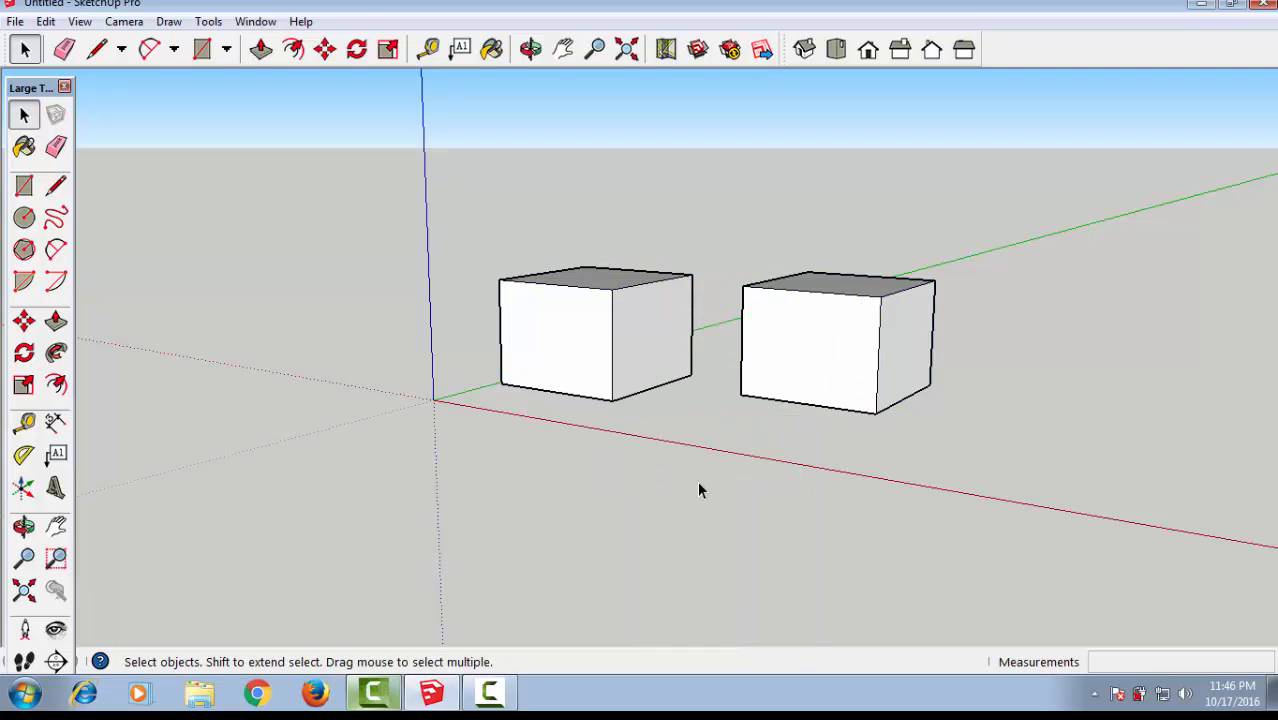
# Select the group of boxes and review the Component/Group Highlighting option in the compatibility preferences
pyautogui.click(844, 338)
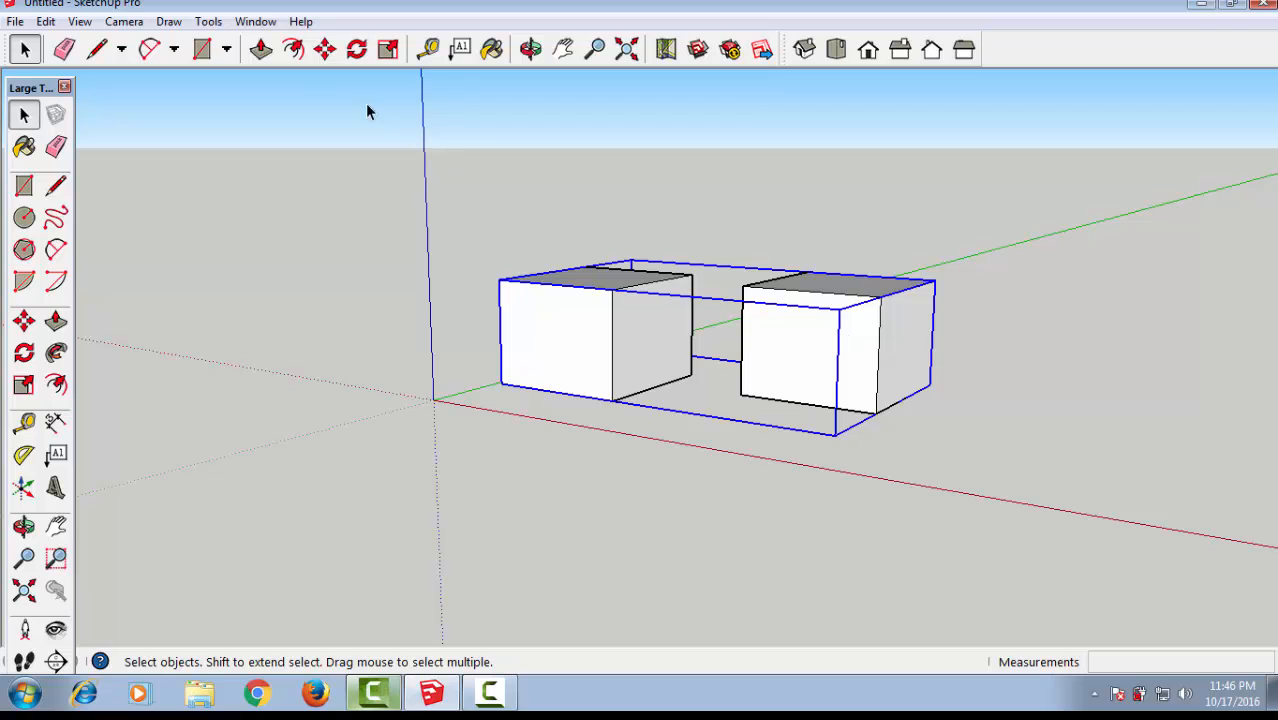
pyautogui.click(255, 21)
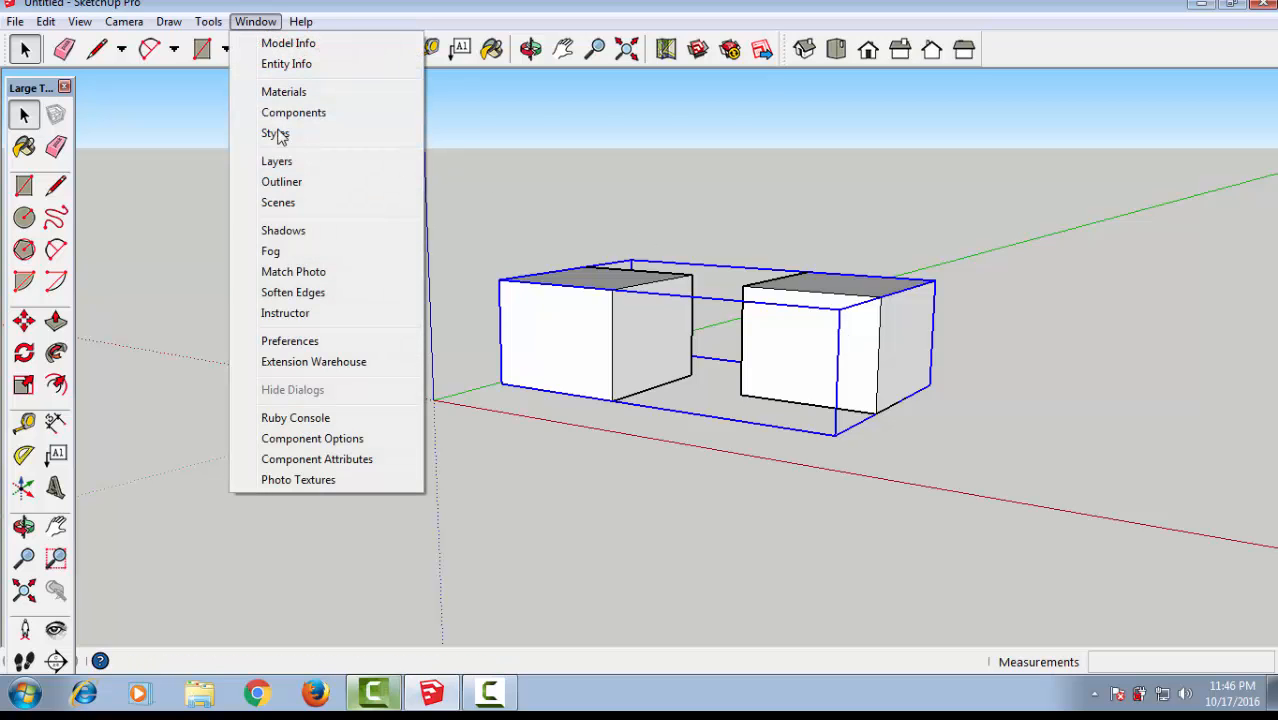
pyautogui.click(303, 341)
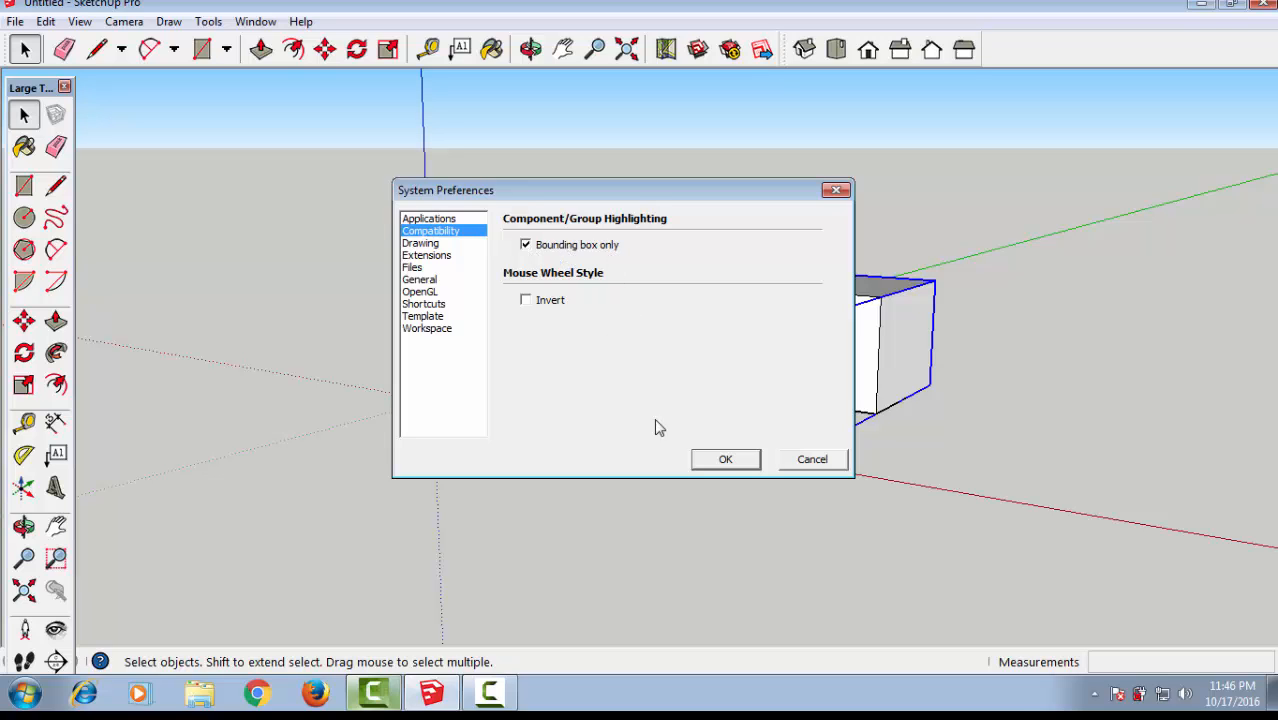
pyautogui.click(726, 459)
pyautogui.click(1022, 373)
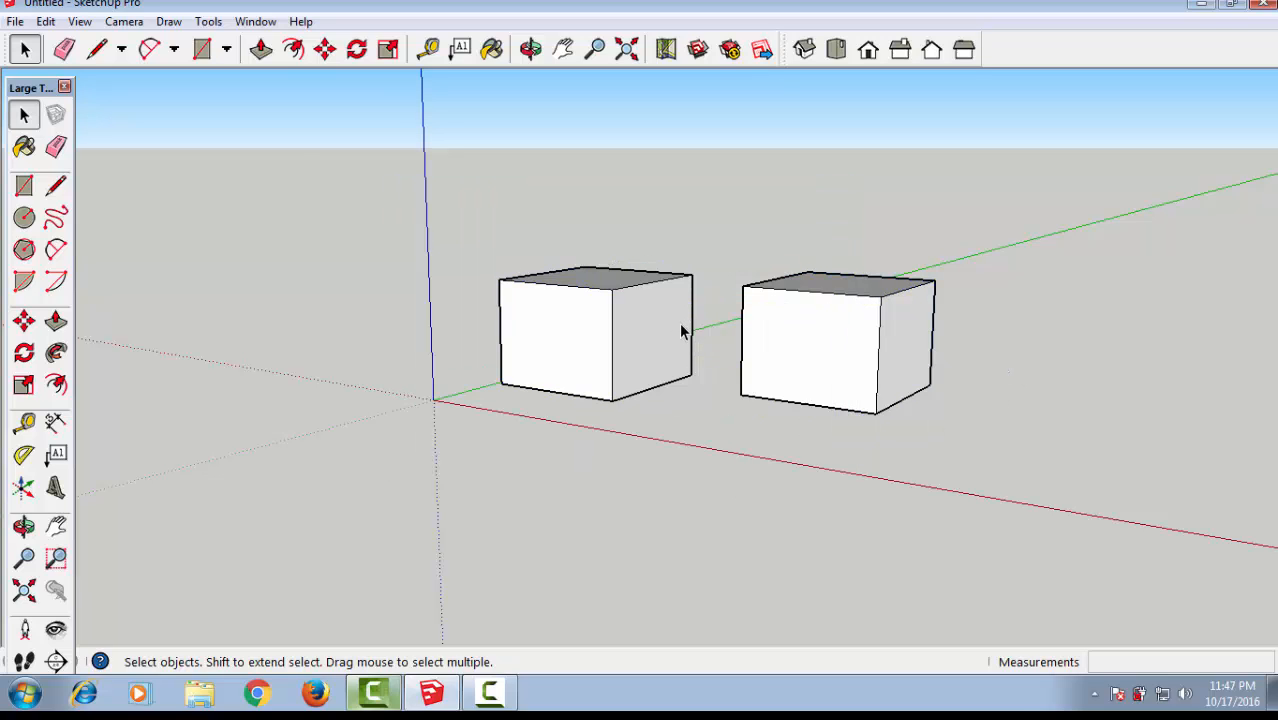
# Select the group of boxes up close to examine how its bounding box is highlighted
pyautogui.scroll(3, 741, 340)
pyautogui.click(817, 314)
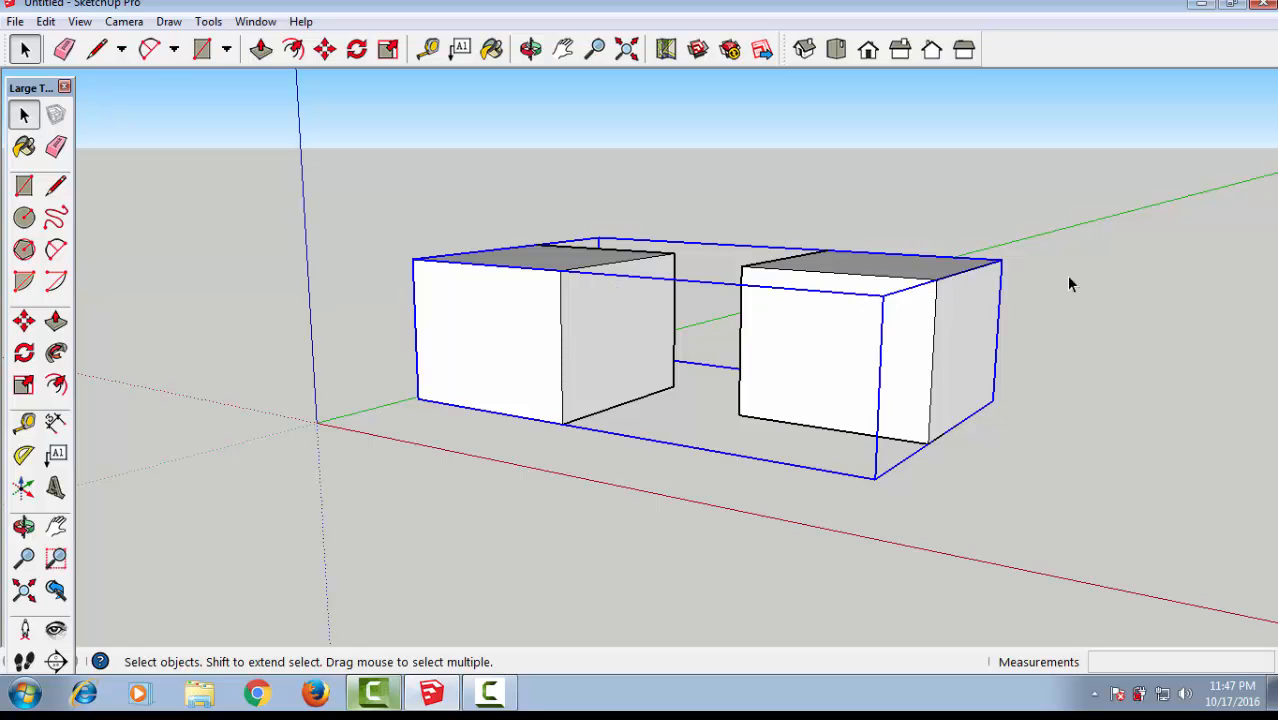
pyautogui.click(1090, 249)
pyautogui.click(822, 328)
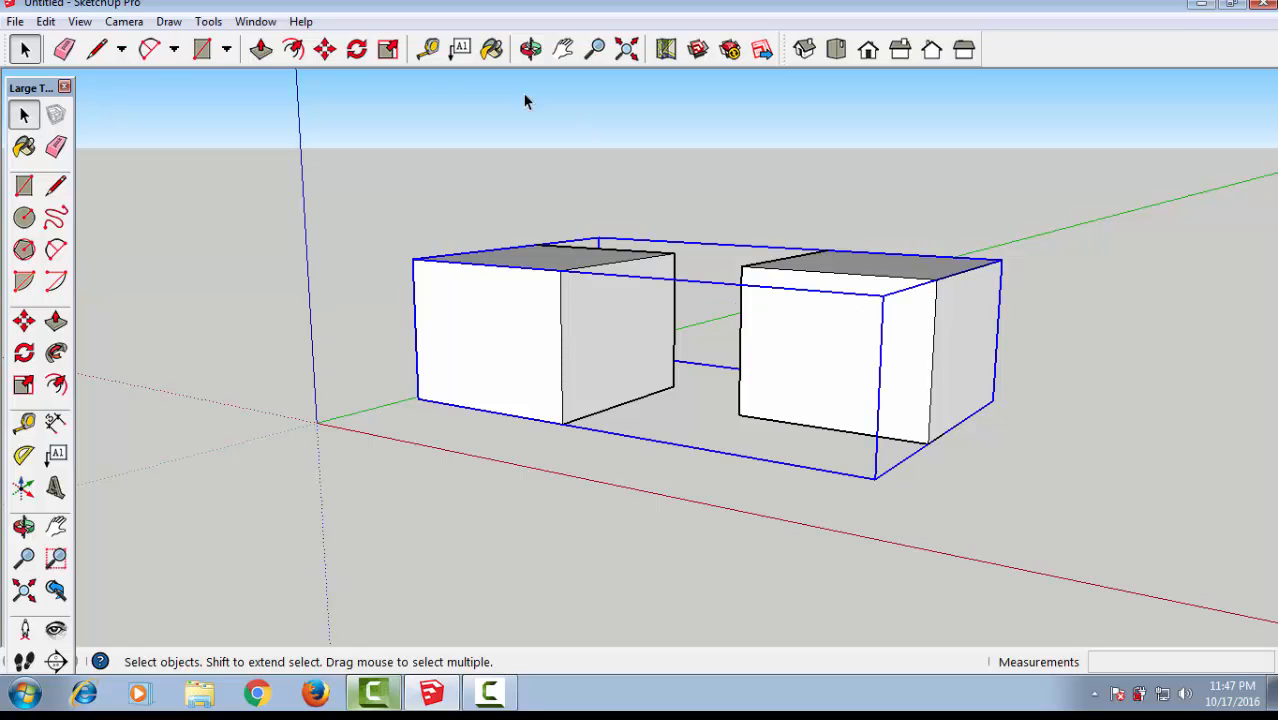
# Turn off the Bounding box only option for component and group highlighting in the compatibility preferences
pyautogui.click(255, 21)
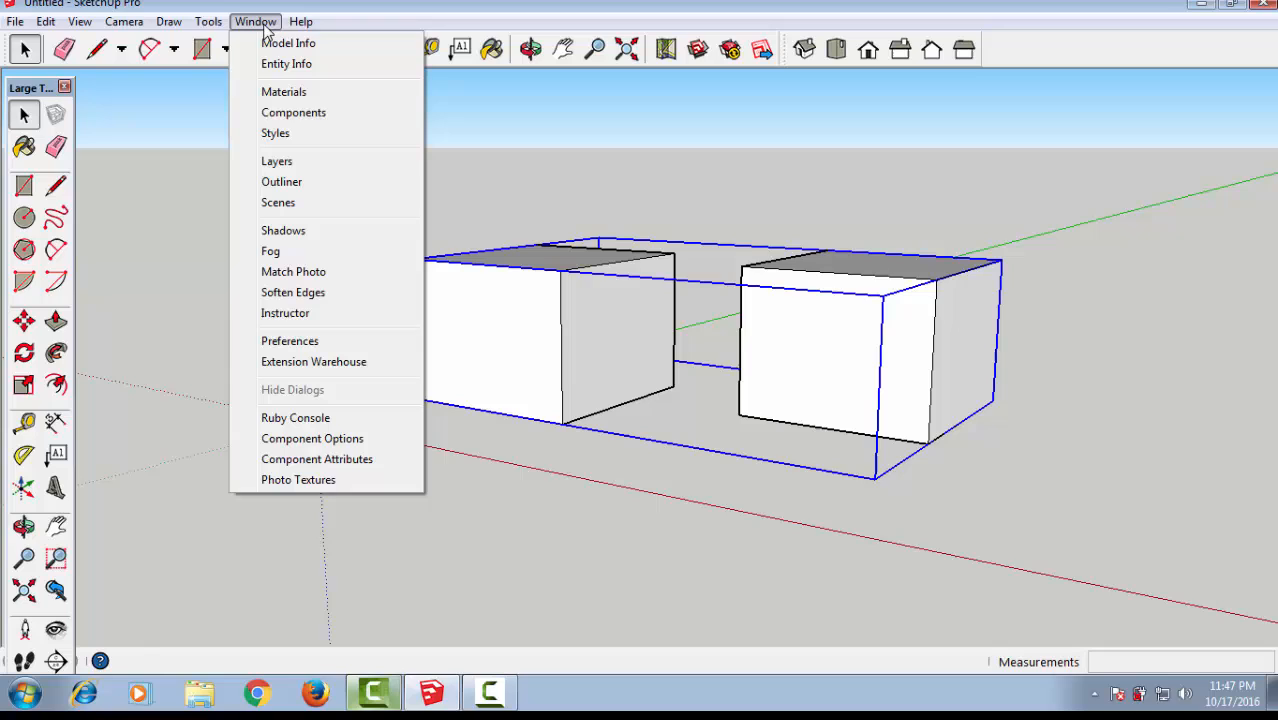
pyautogui.click(306, 342)
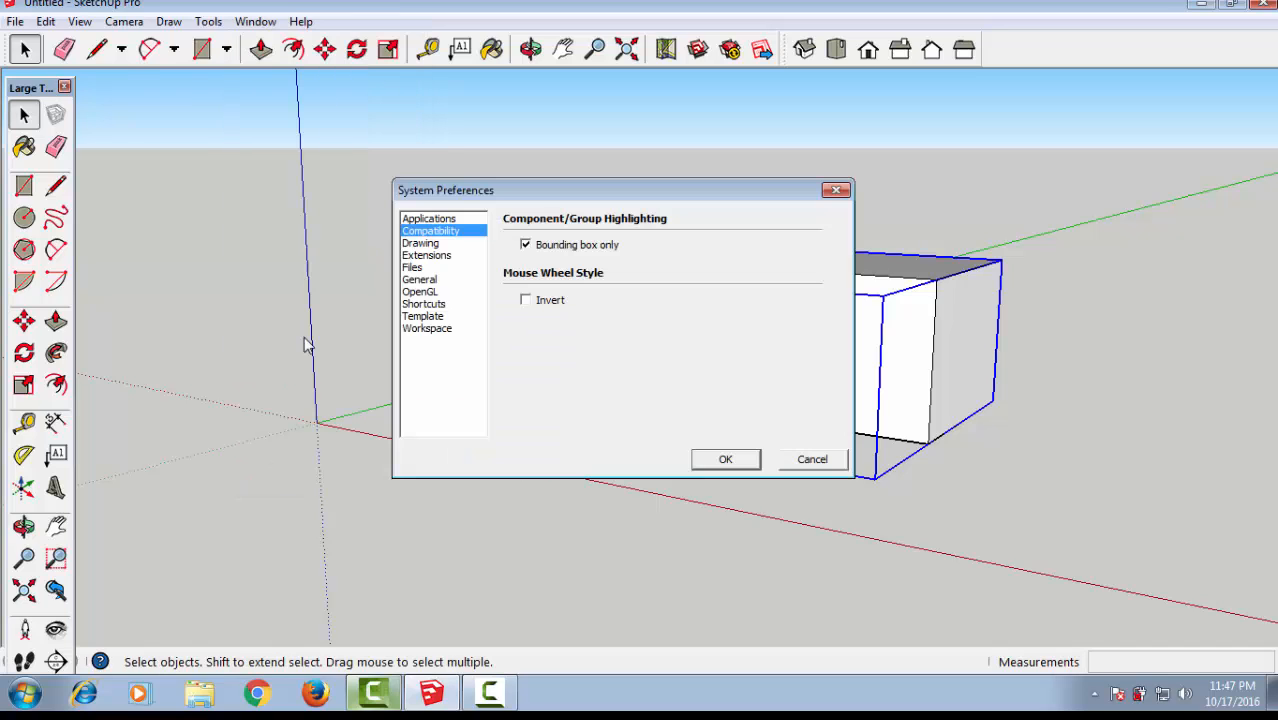
pyautogui.click(526, 245)
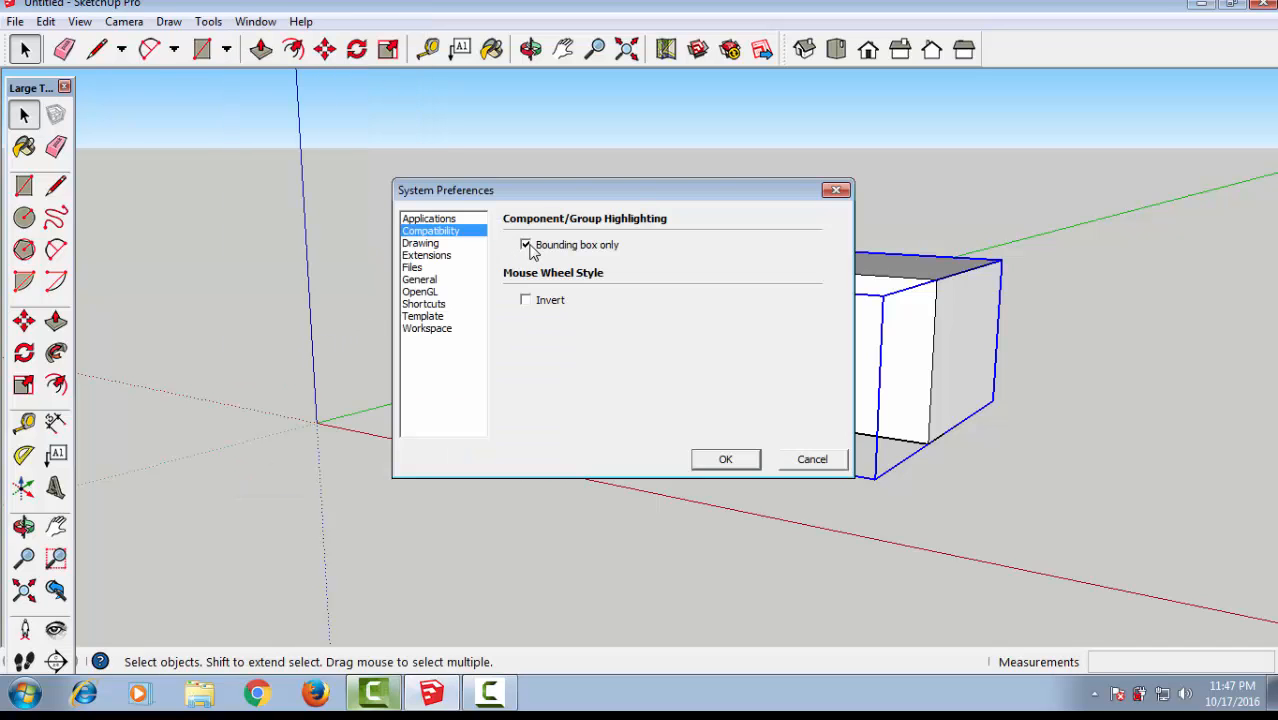
pyautogui.click(725, 459)
pyautogui.click(1069, 393)
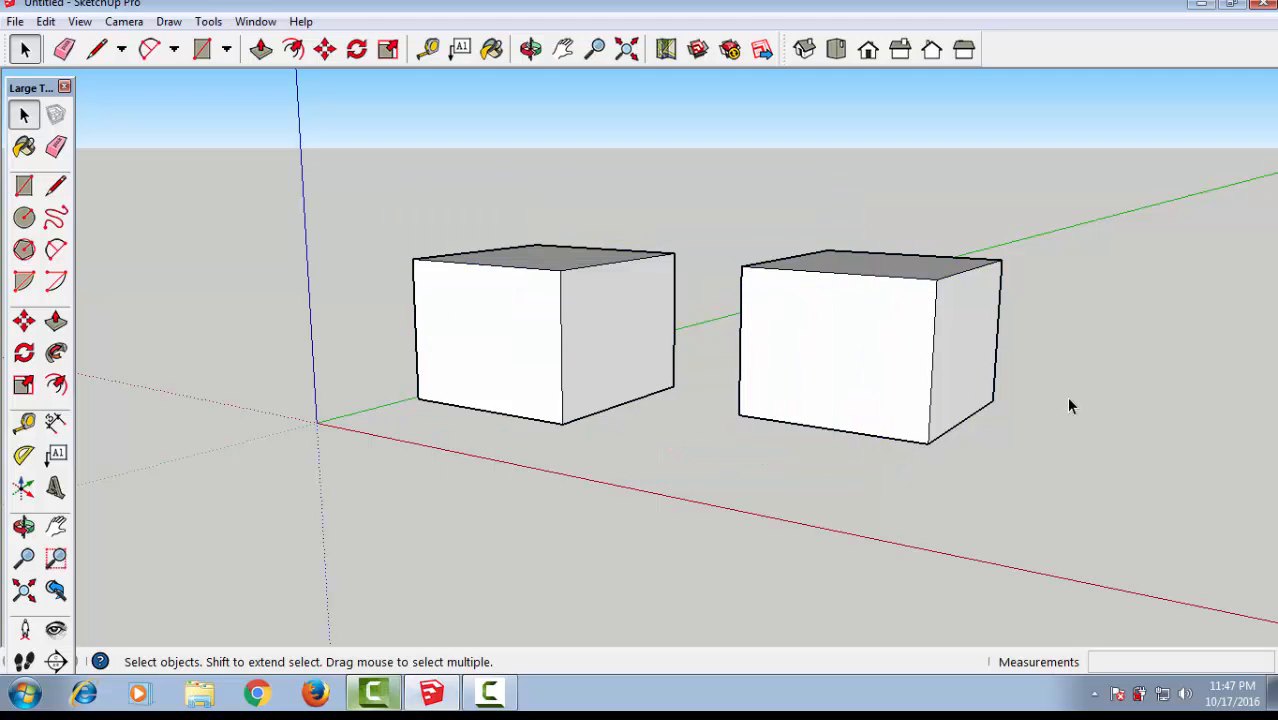
# Select the group again and inspect the highlighting of its bounding box and the component edges inside it
pyautogui.click(779, 340)
pyautogui.scroll(3, 779, 345)
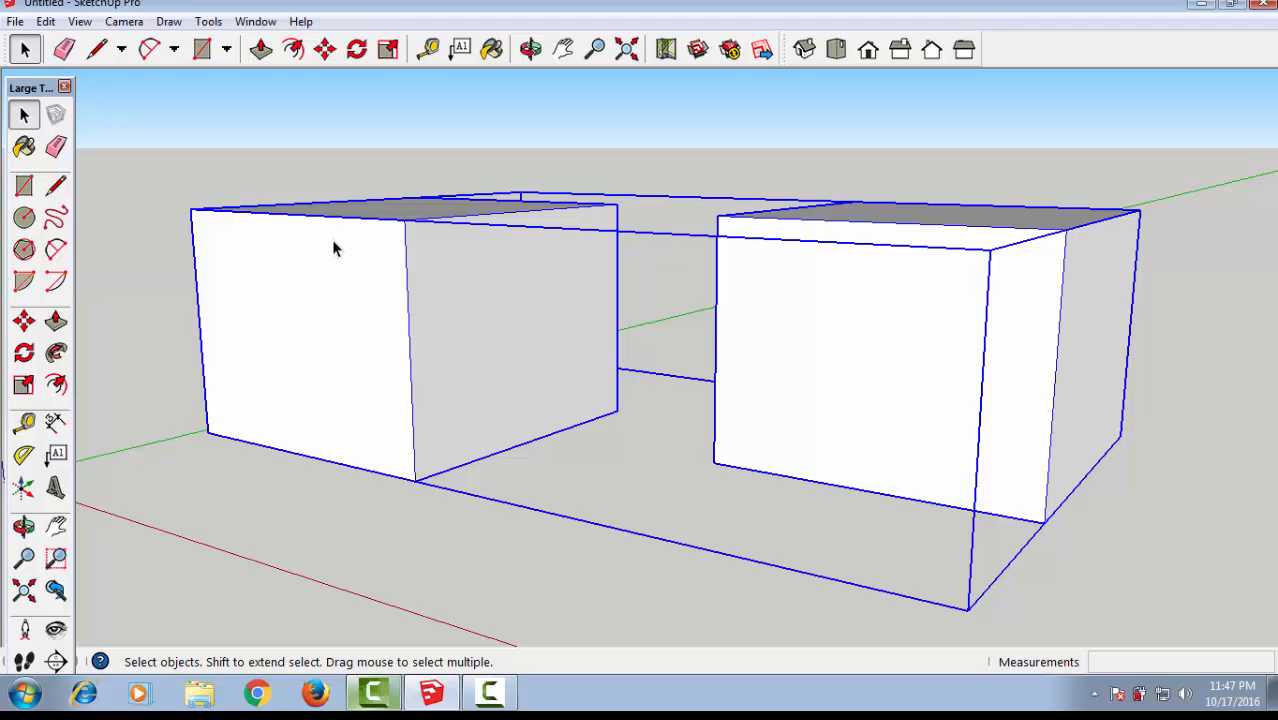
pyautogui.click(1147, 474)
pyautogui.hotkey('ctrl', 'a')
pyautogui.click(672, 380)
pyautogui.click(738, 348)
# Turn the Bounding box only option for component and group highlighting back on in the compatibility preferences
pyautogui.click(255, 21)
pyautogui.click(305, 341)
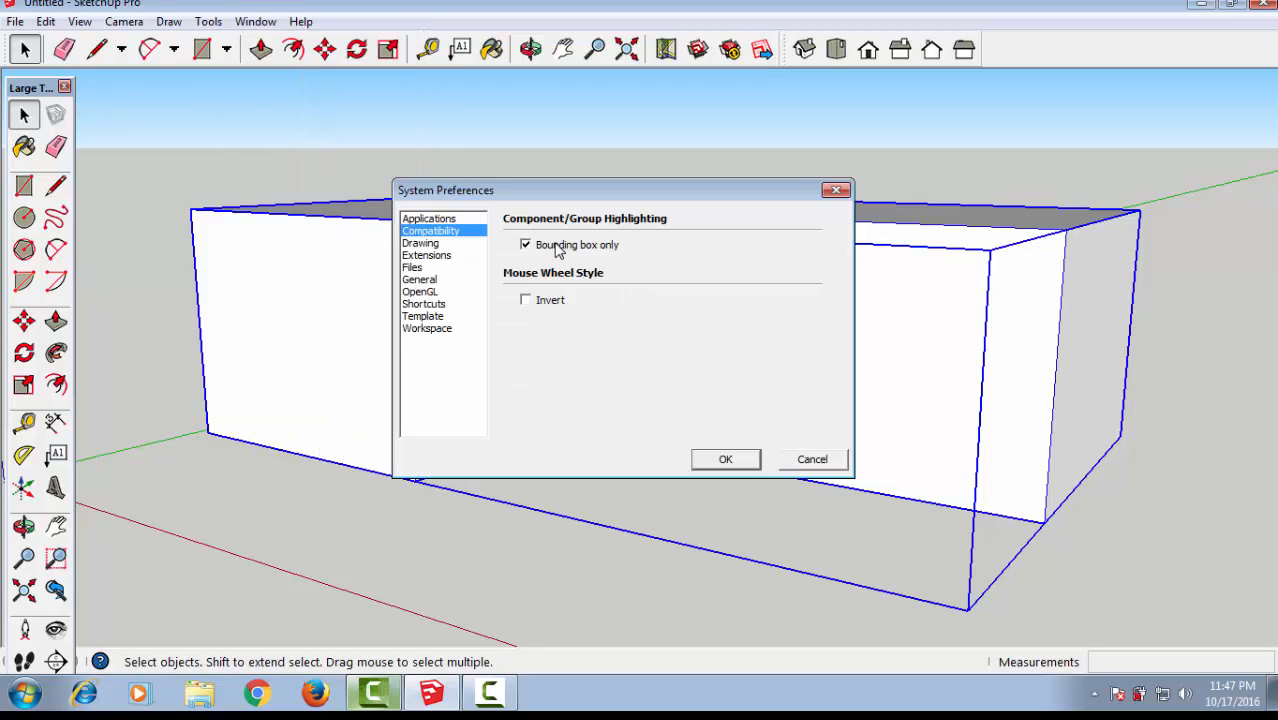
pyautogui.click(724, 462)
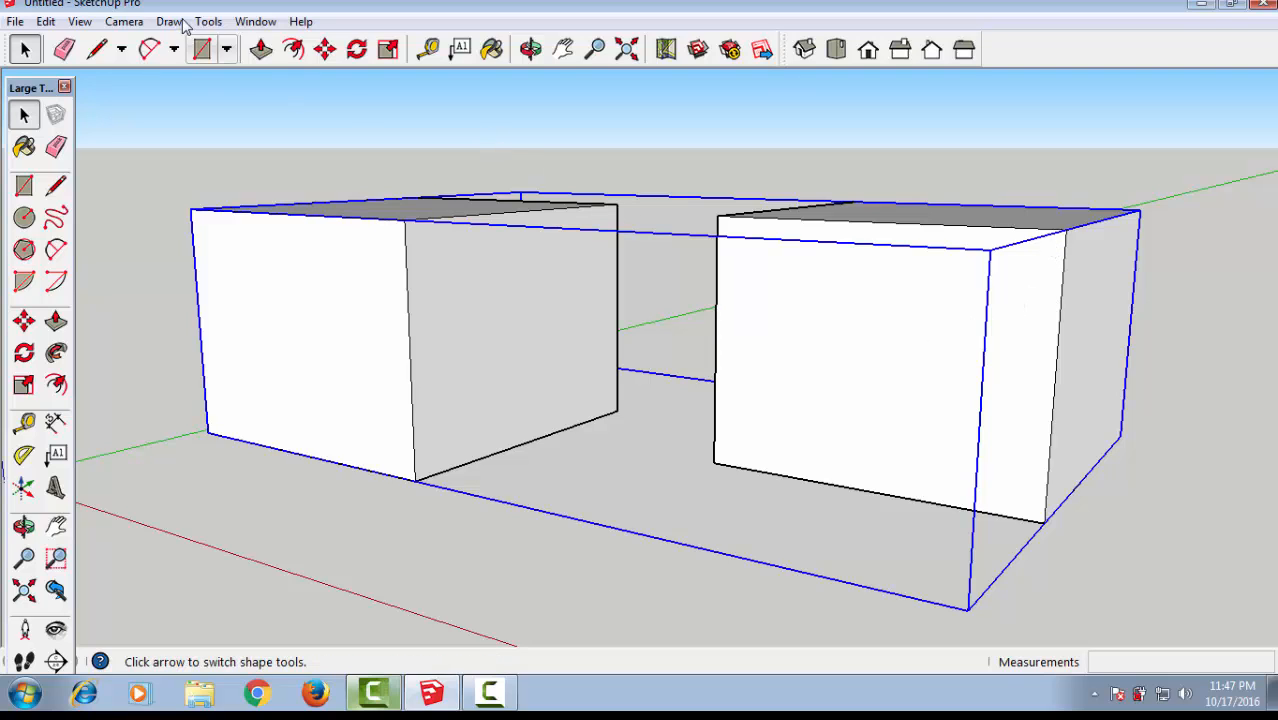
# Review the Mouse Wheel Style Invert option in the compatibility preferences, and test the wheel's zoom direction on the grouped boxes
pyautogui.click(255, 21)
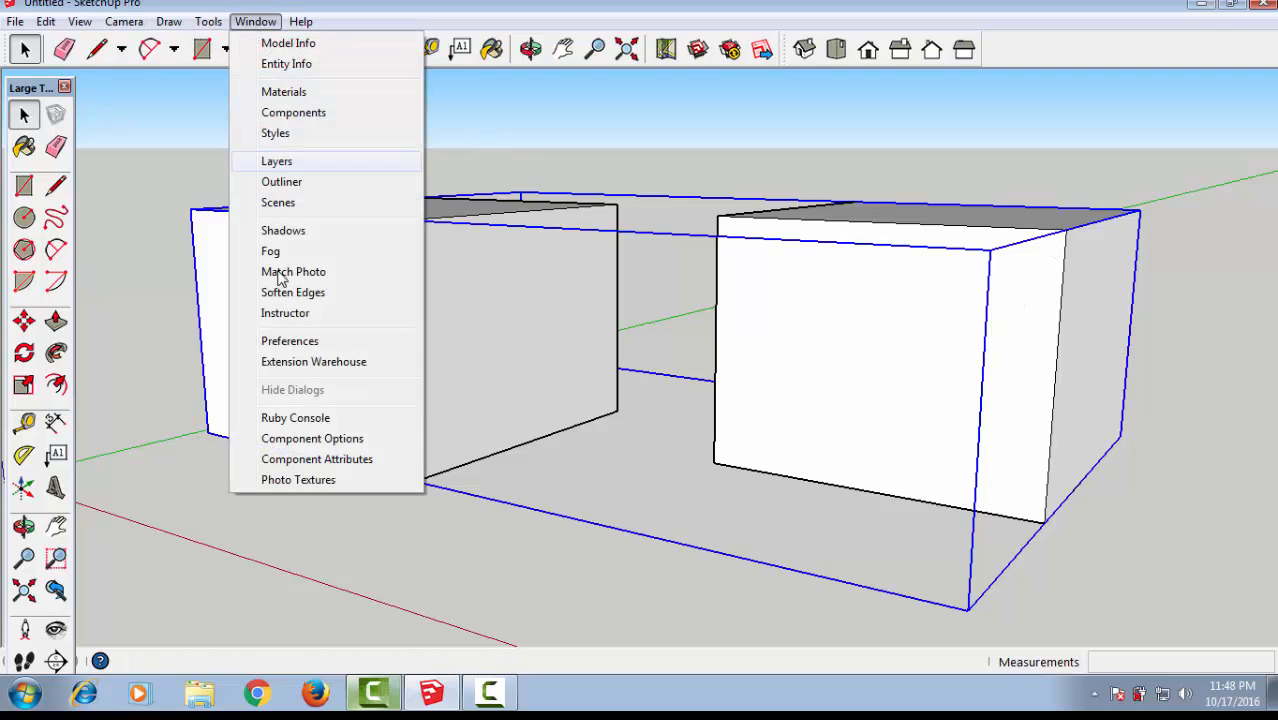
pyautogui.click(390, 338)
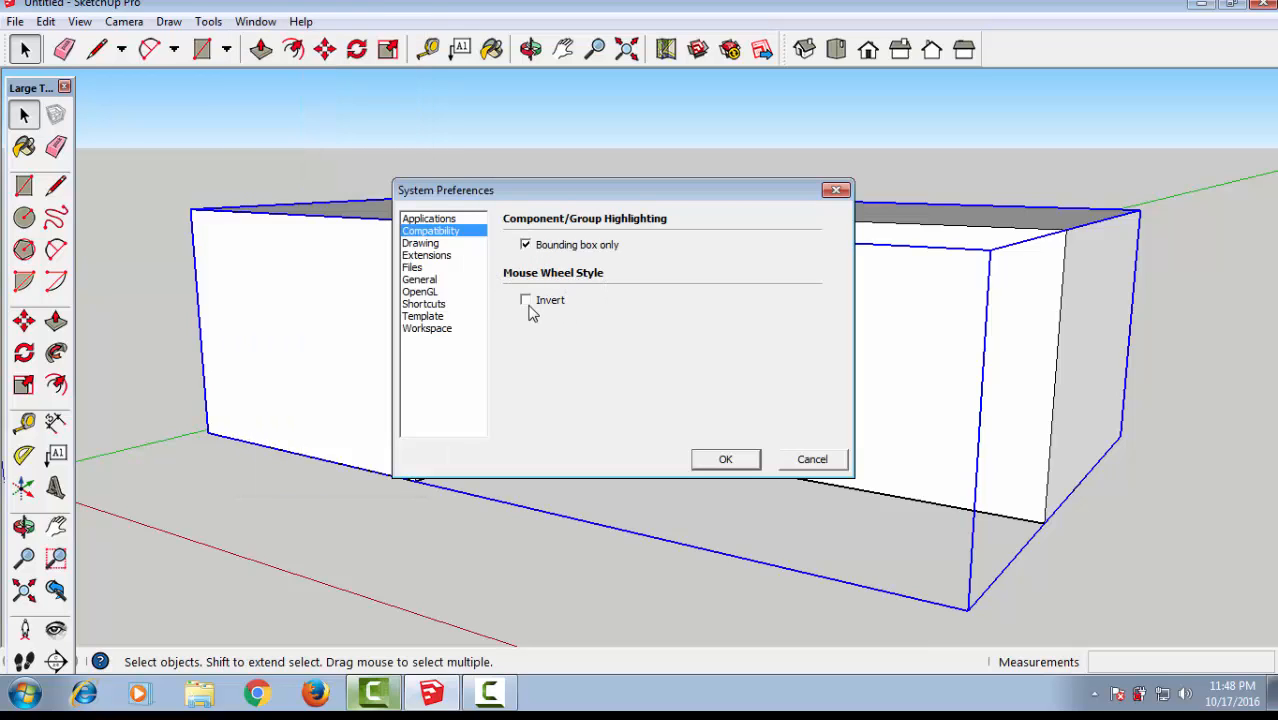
pyautogui.click(814, 462)
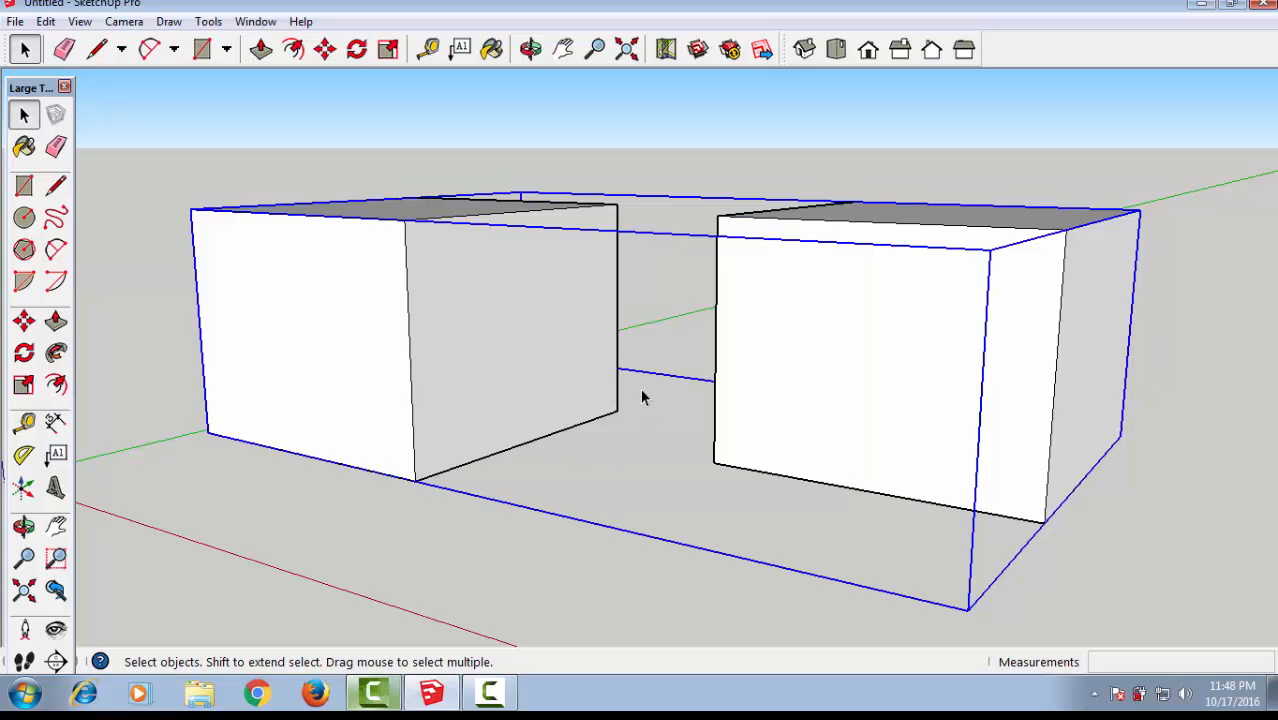
pyautogui.scroll(4, 642, 397)
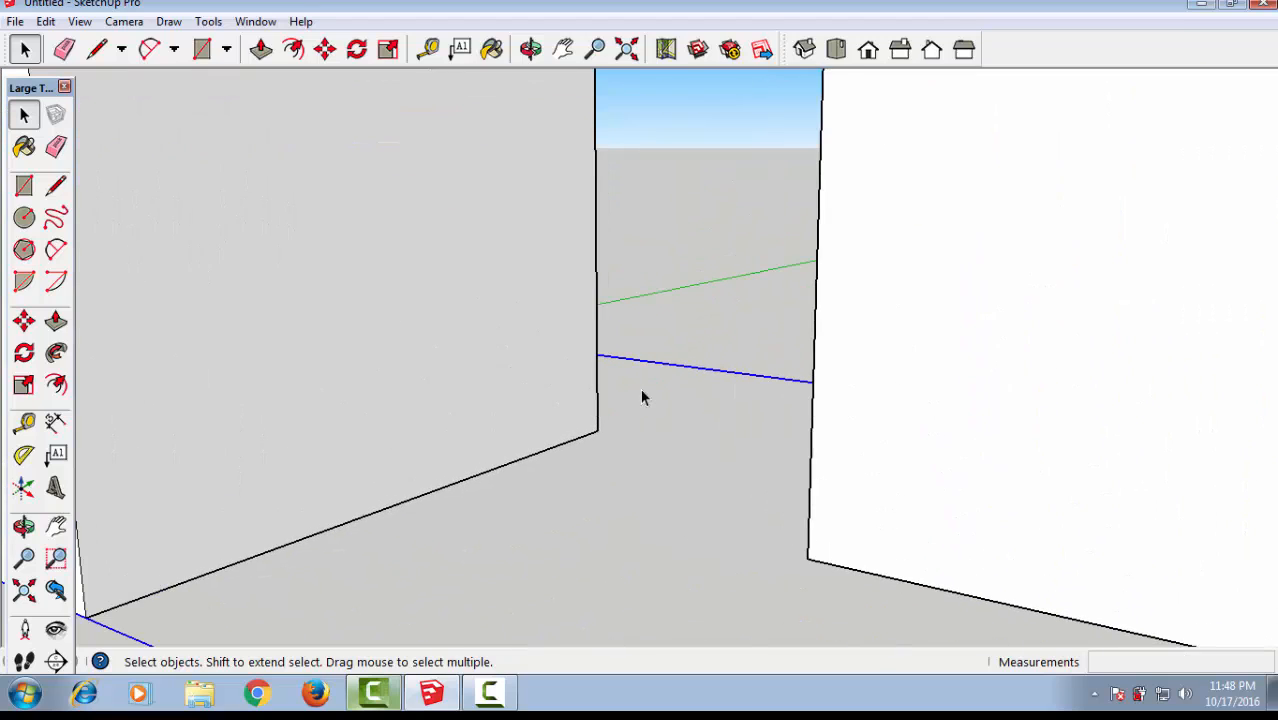
pyautogui.scroll(5, 642, 397)
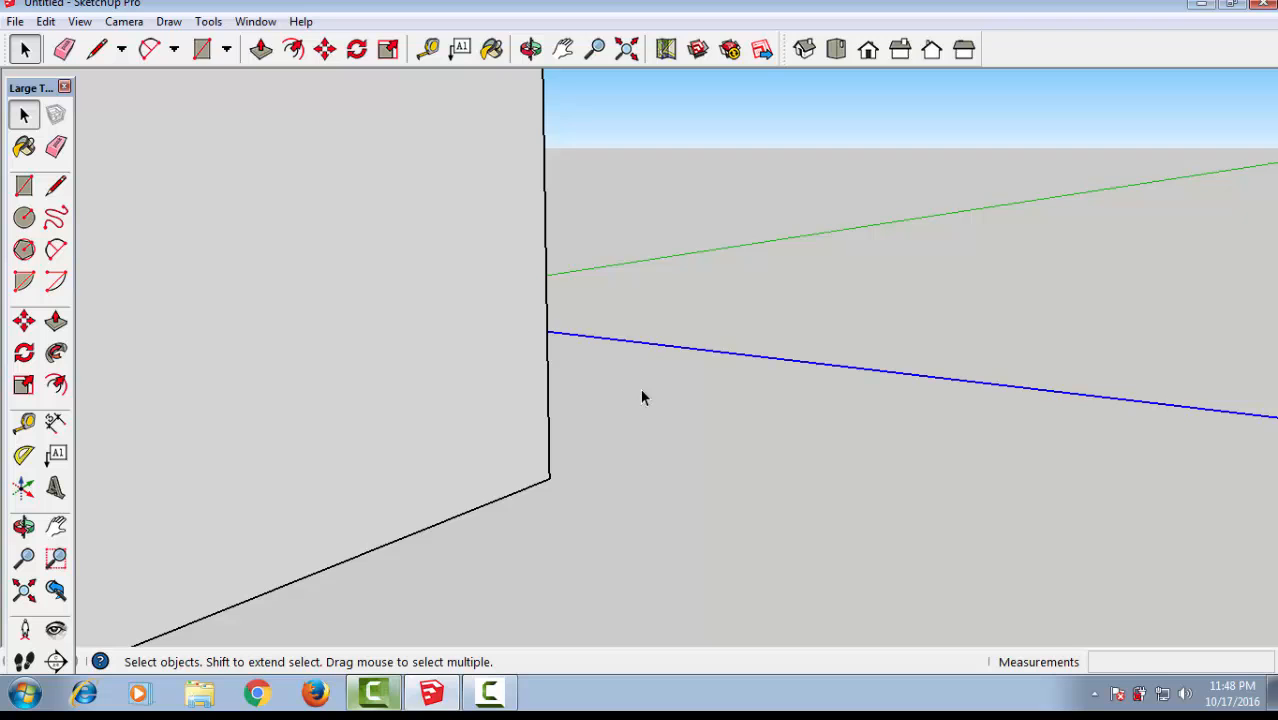
pyautogui.scroll(-8, 642, 397)
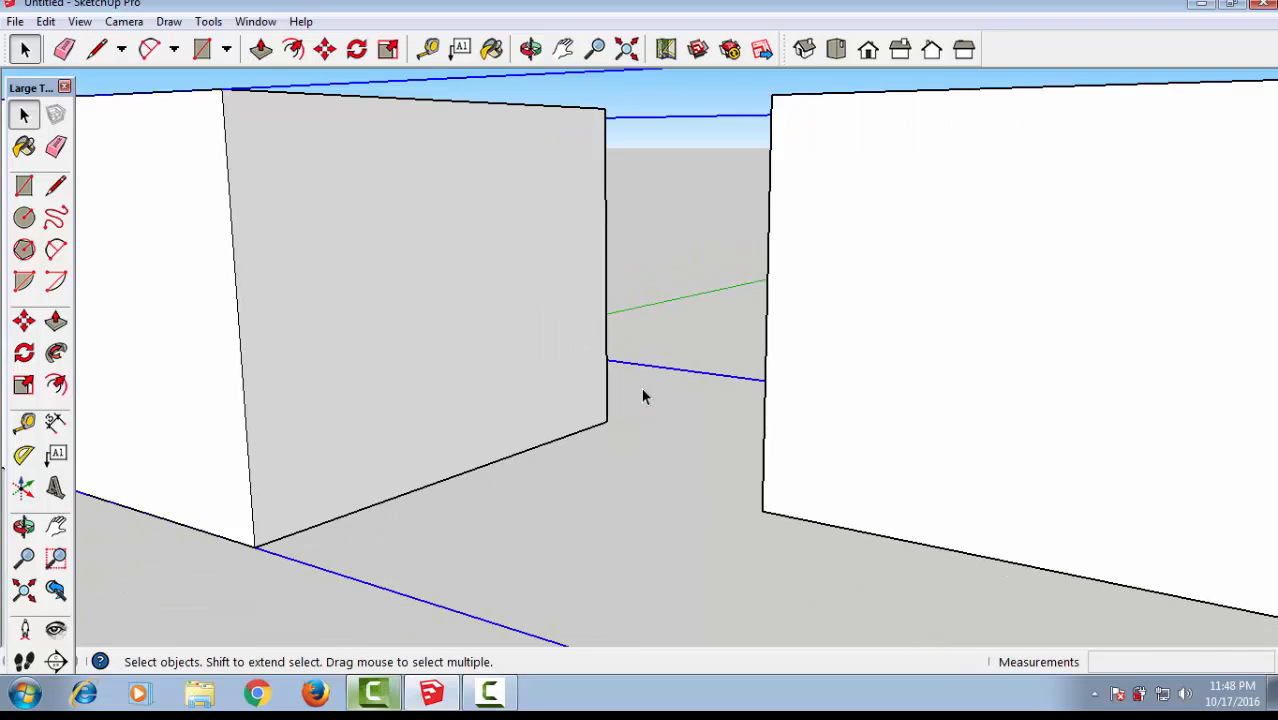
pyautogui.scroll(-3, 643, 396)
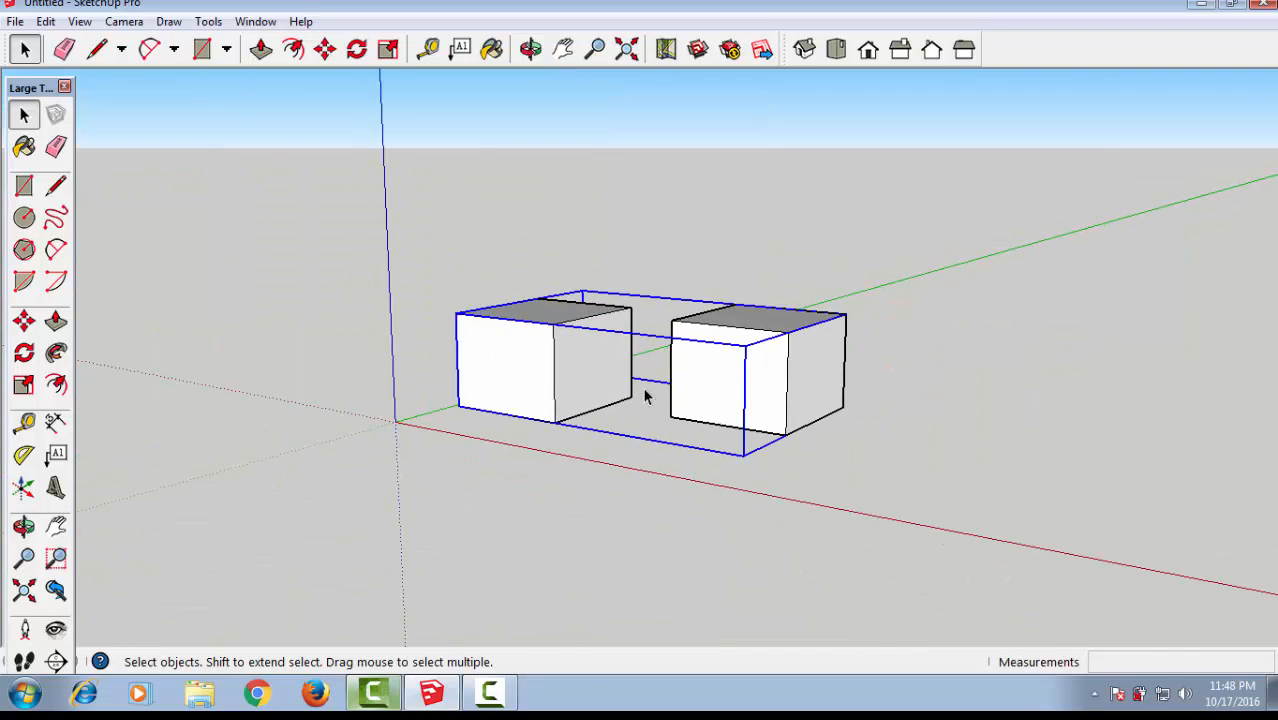
# Recheck the mouse wheel setting in the compatibility preferences and test zooming out from and back in on the group
pyautogui.click(255, 21)
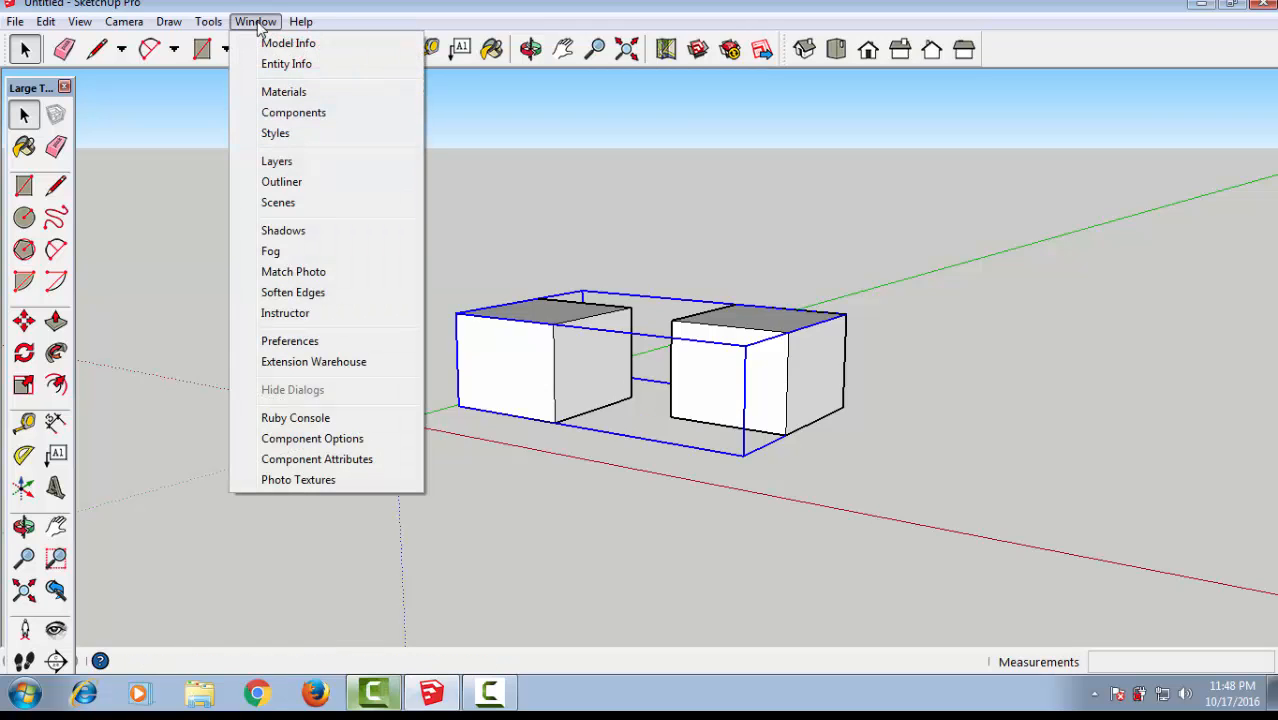
pyautogui.click(290, 341)
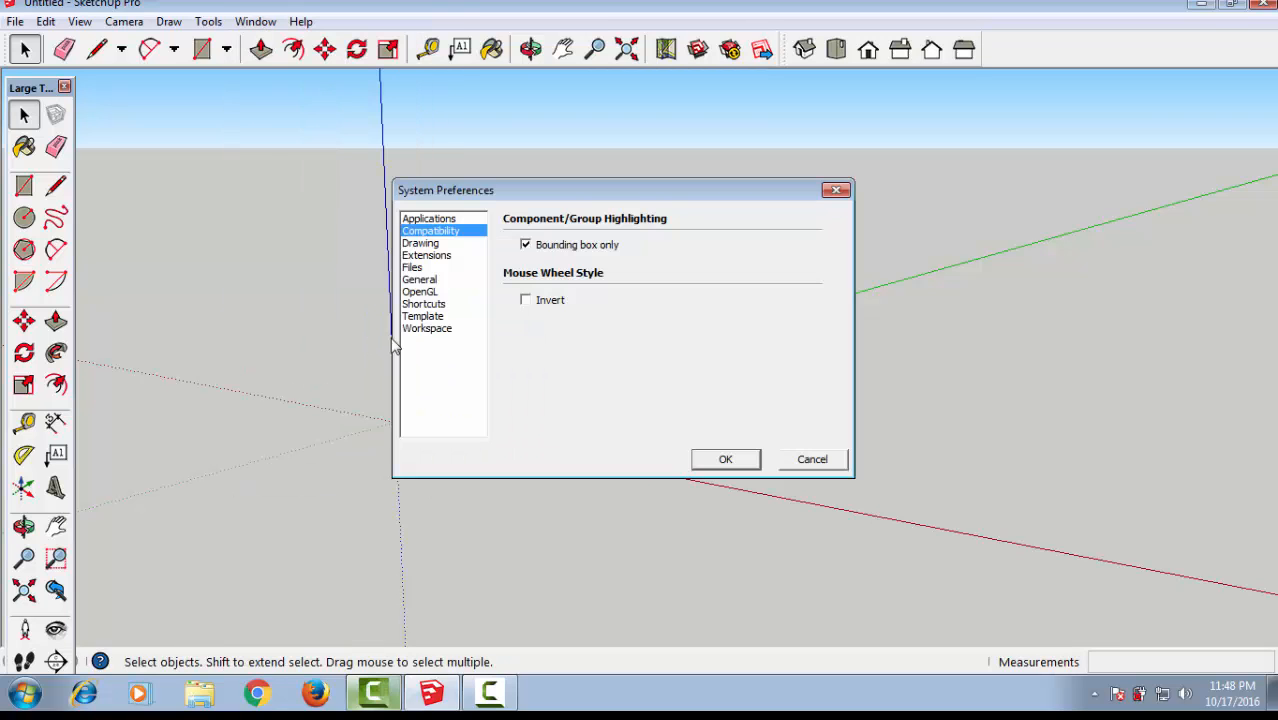
pyautogui.click(725, 459)
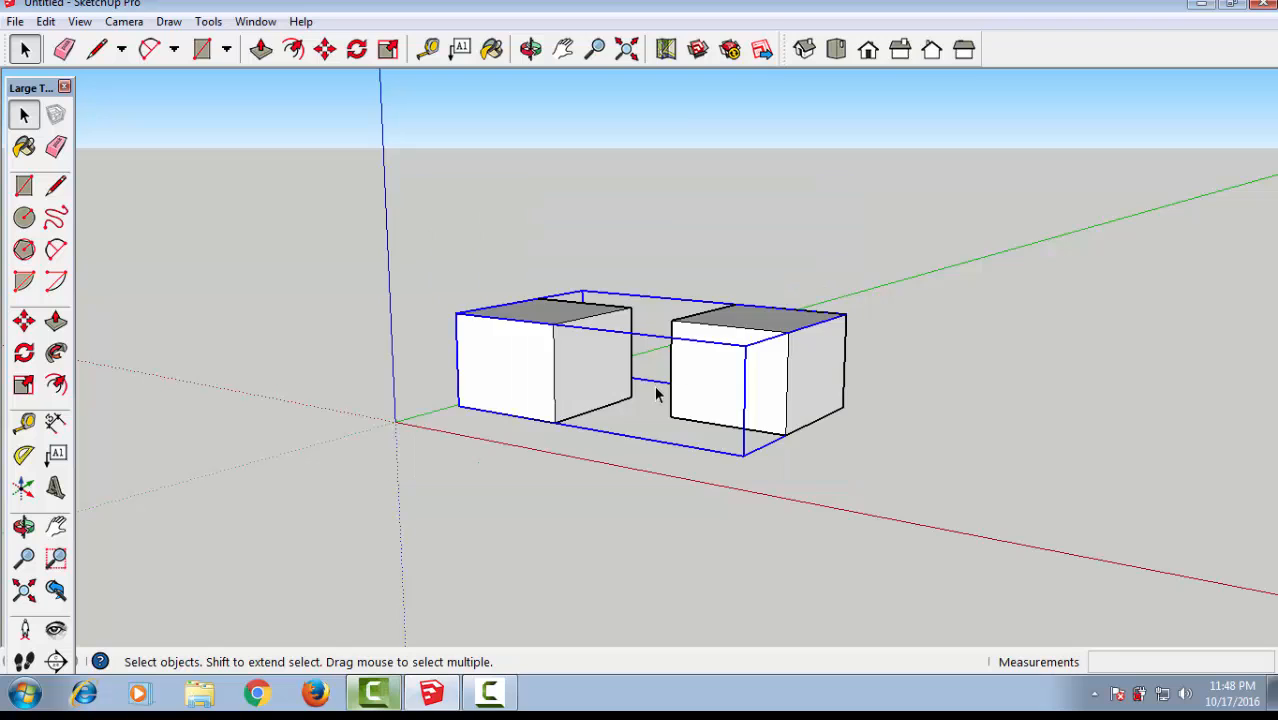
pyautogui.scroll(-2, 650, 380)
pyautogui.scroll(-1, 649, 378)
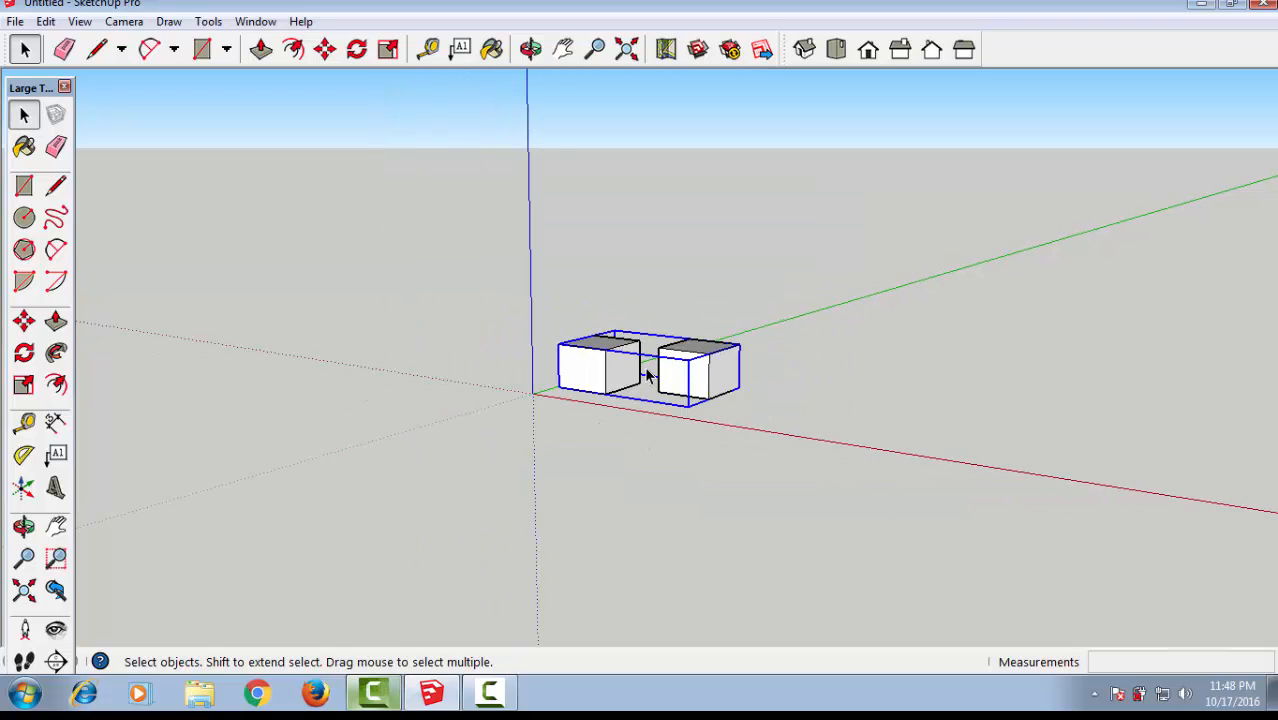
pyautogui.scroll(-3, 648, 376)
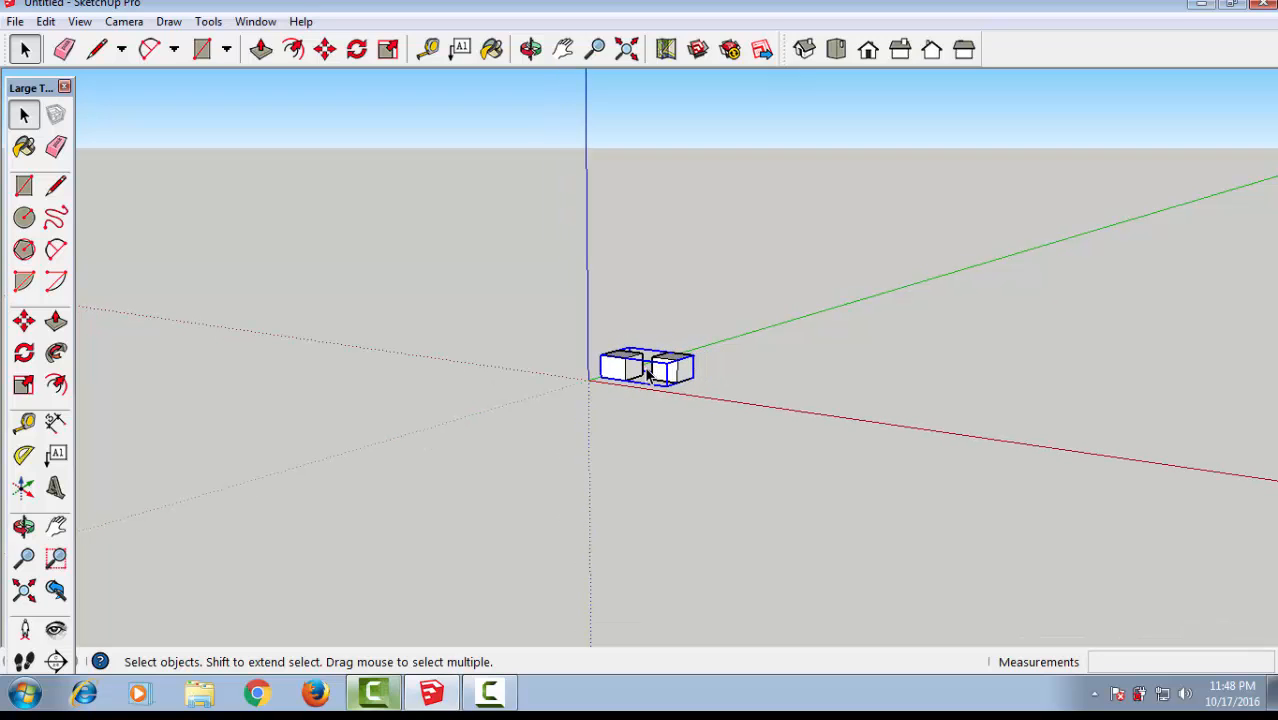
pyautogui.scroll(6, 648, 374)
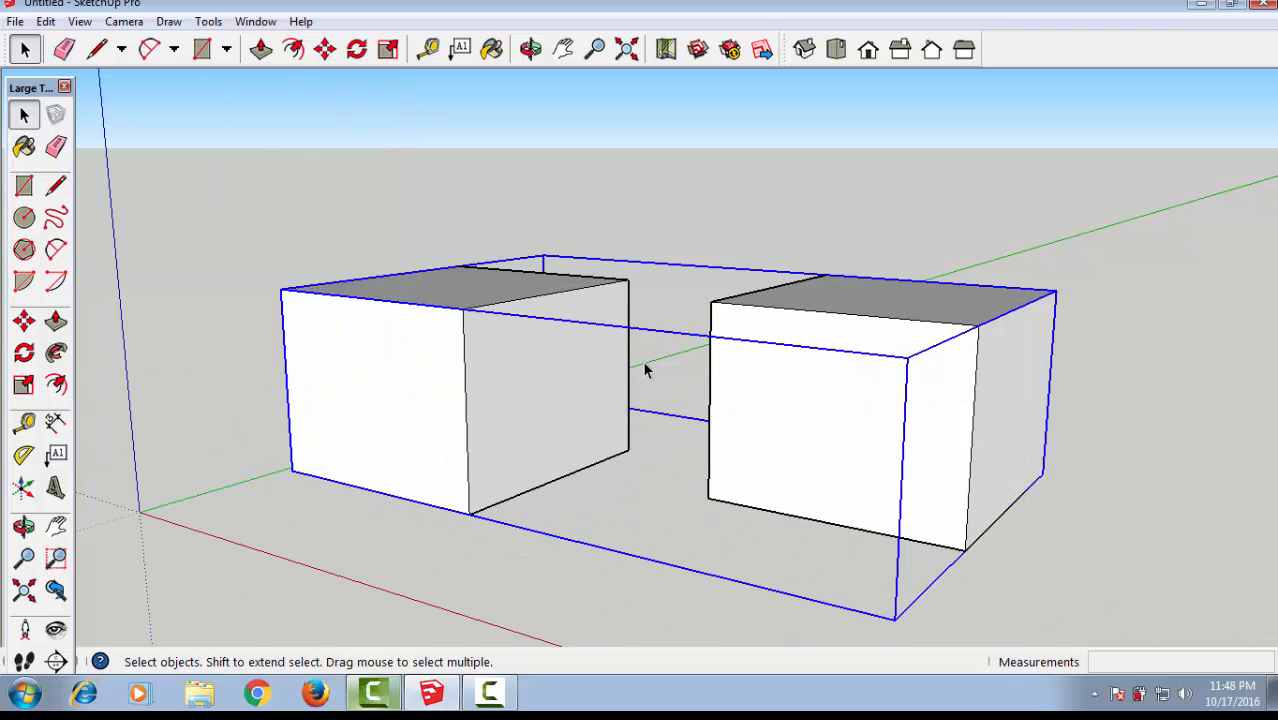
# Review the Drawing preferences and the installed extensions, examining the Sandbox Tools entry and its enable option
pyautogui.click(258, 24)
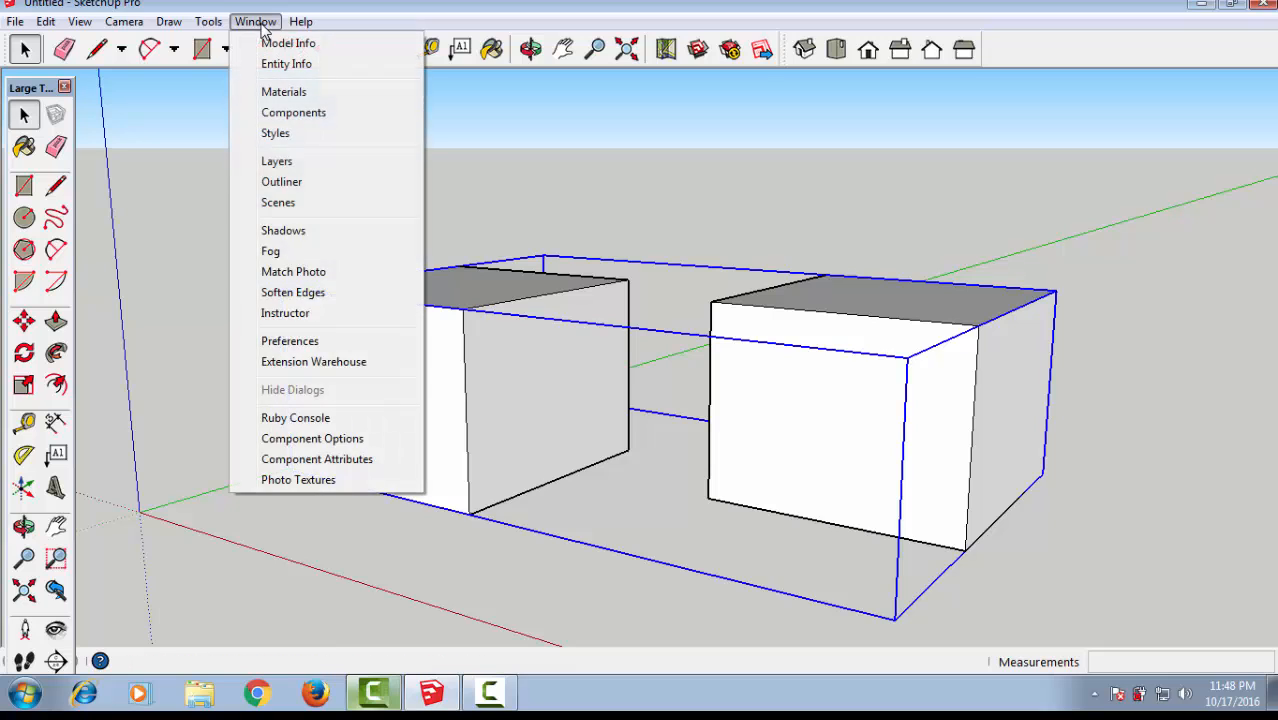
pyautogui.click(305, 341)
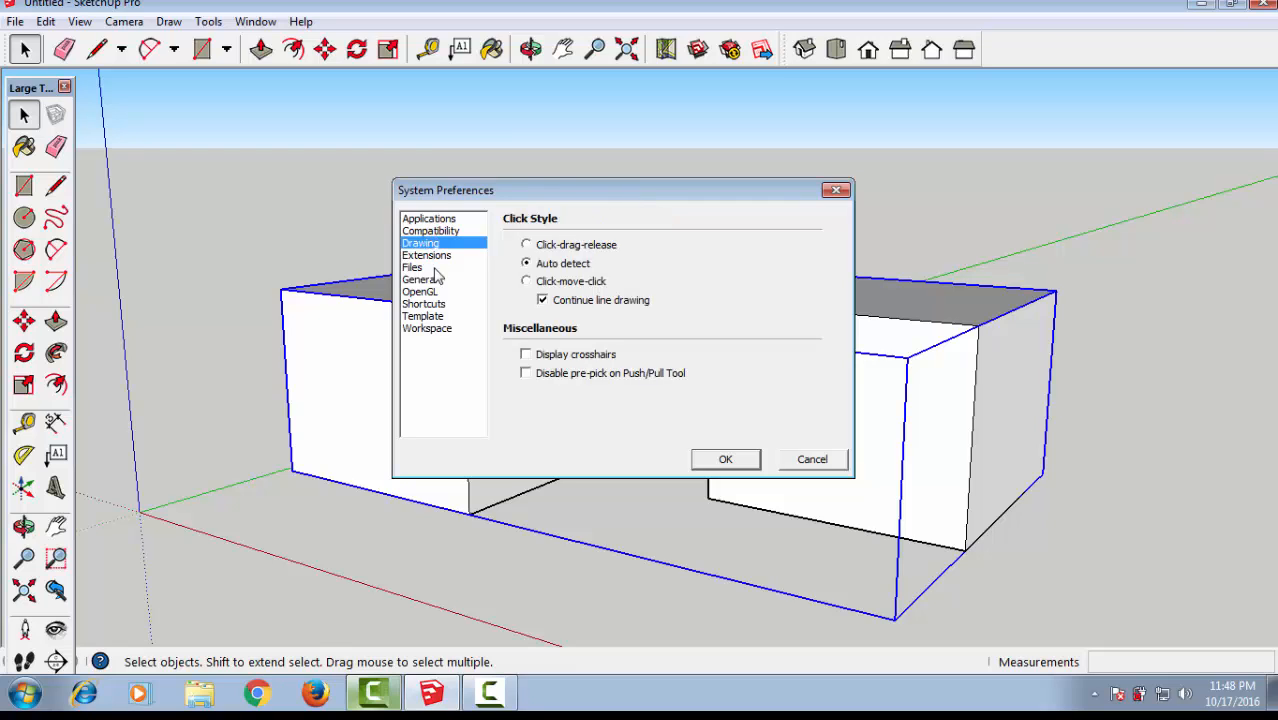
pyautogui.click(429, 258)
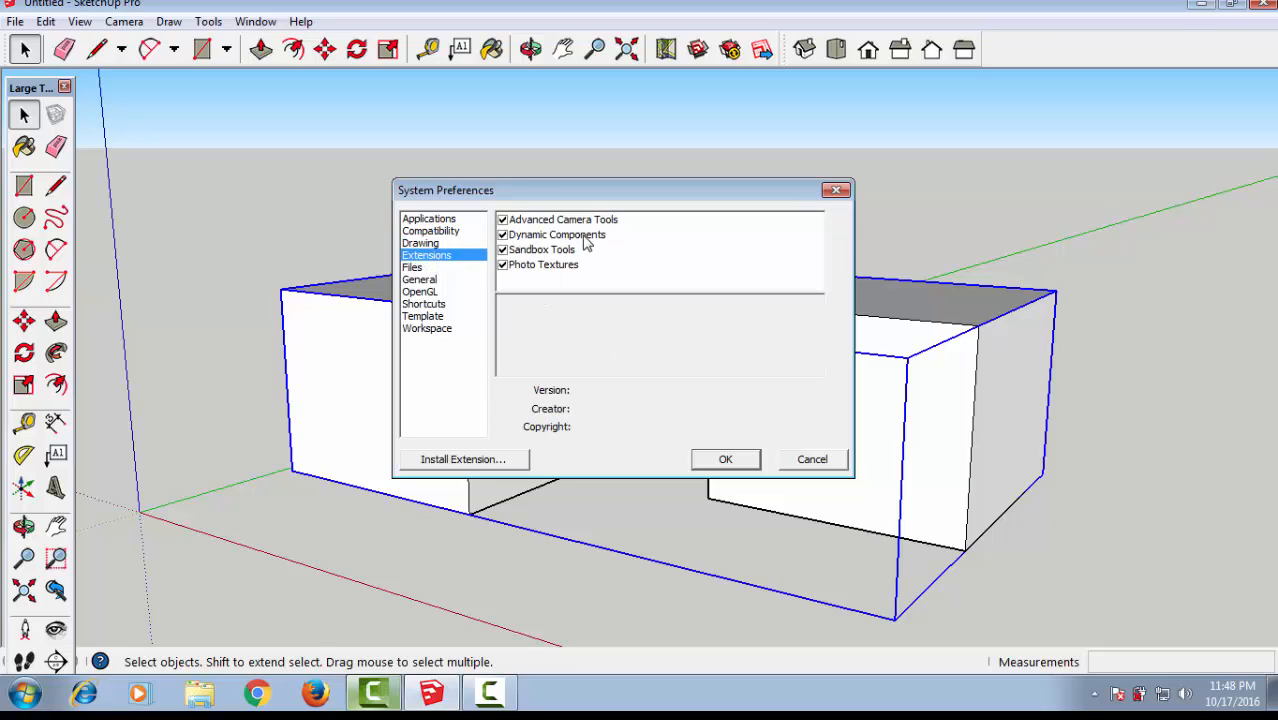
pyautogui.click(650, 250)
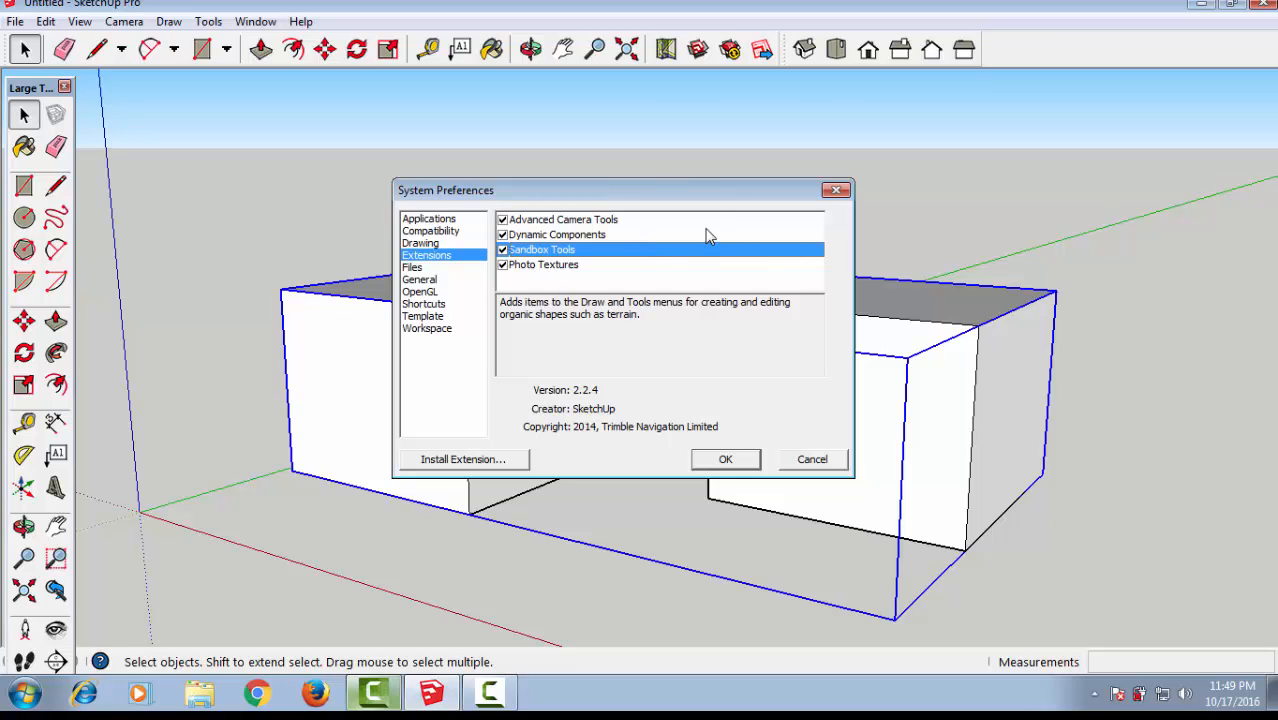
pyautogui.click(502, 250)
pyautogui.click(750, 386)
# Review the default file locations, browsing the folders for Styles and Classifications without changing either one
pyautogui.click(413, 270)
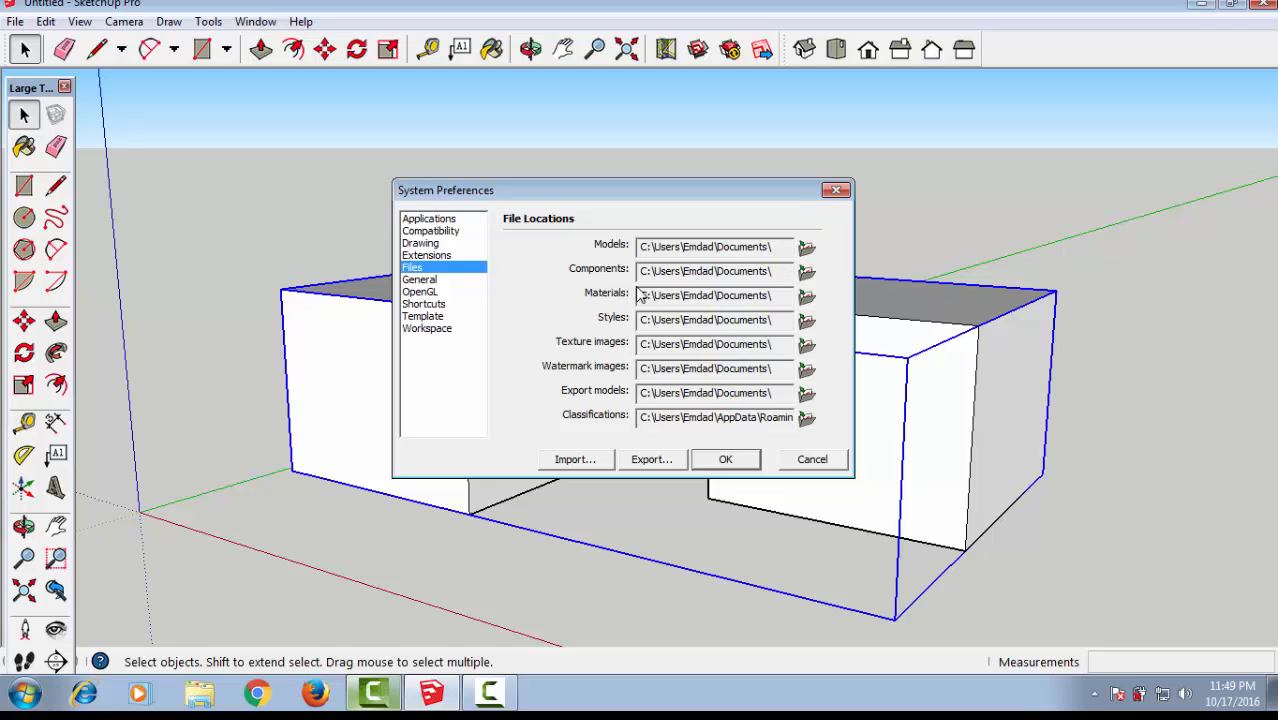
pyautogui.click(806, 320)
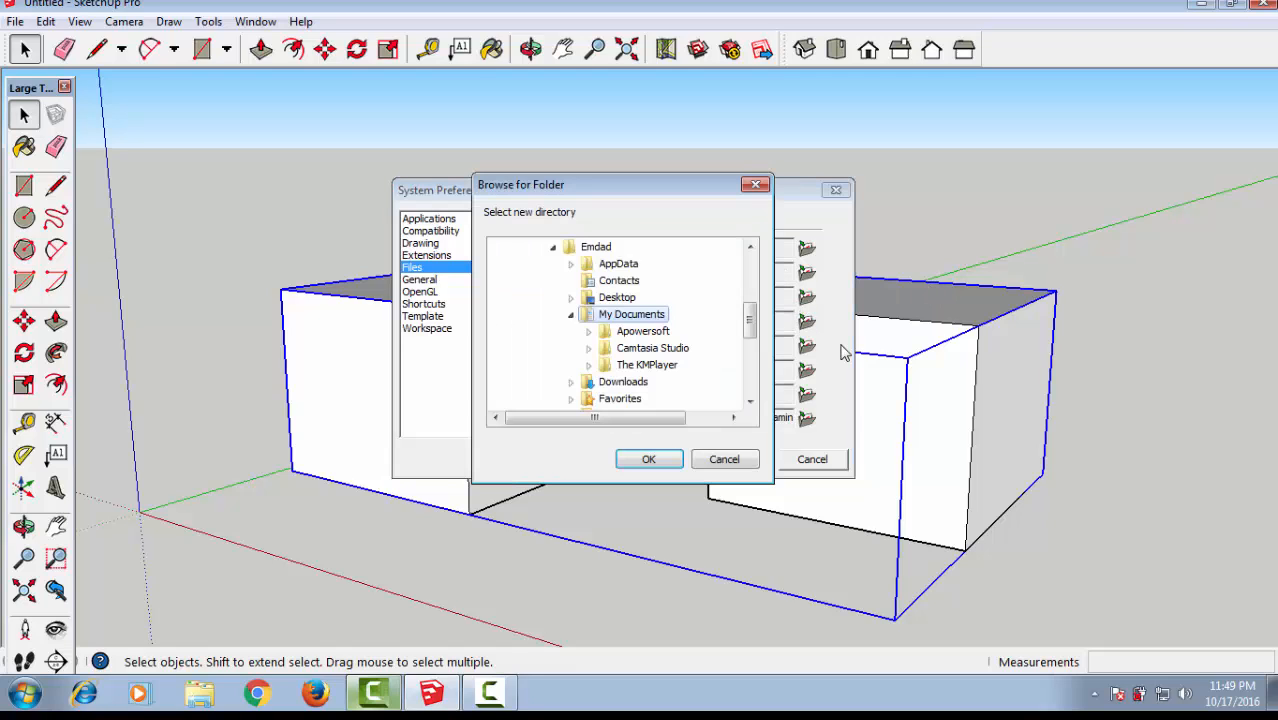
pyautogui.click(724, 460)
pyautogui.click(806, 418)
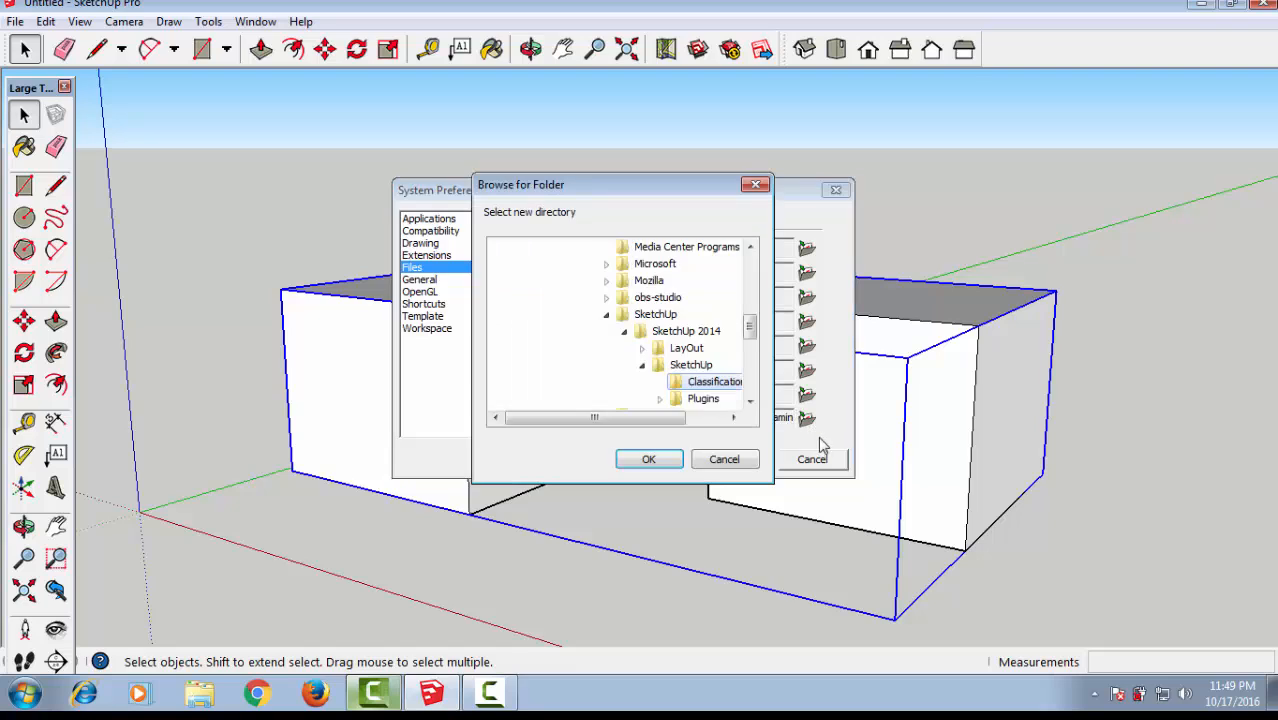
pyautogui.click(731, 463)
# Review the General preferences, including the Create backup option, and the OpenGL settings
pyautogui.click(423, 282)
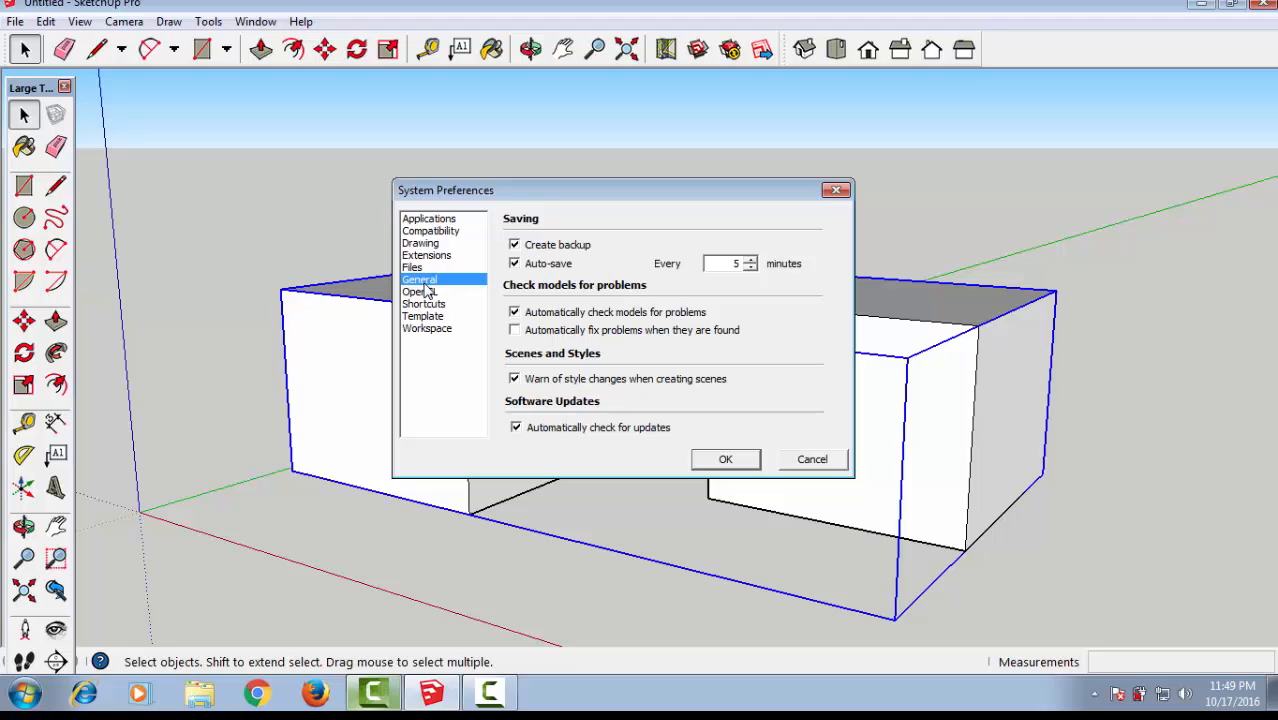
pyautogui.click(540, 247)
pyautogui.click(514, 246)
pyautogui.click(420, 292)
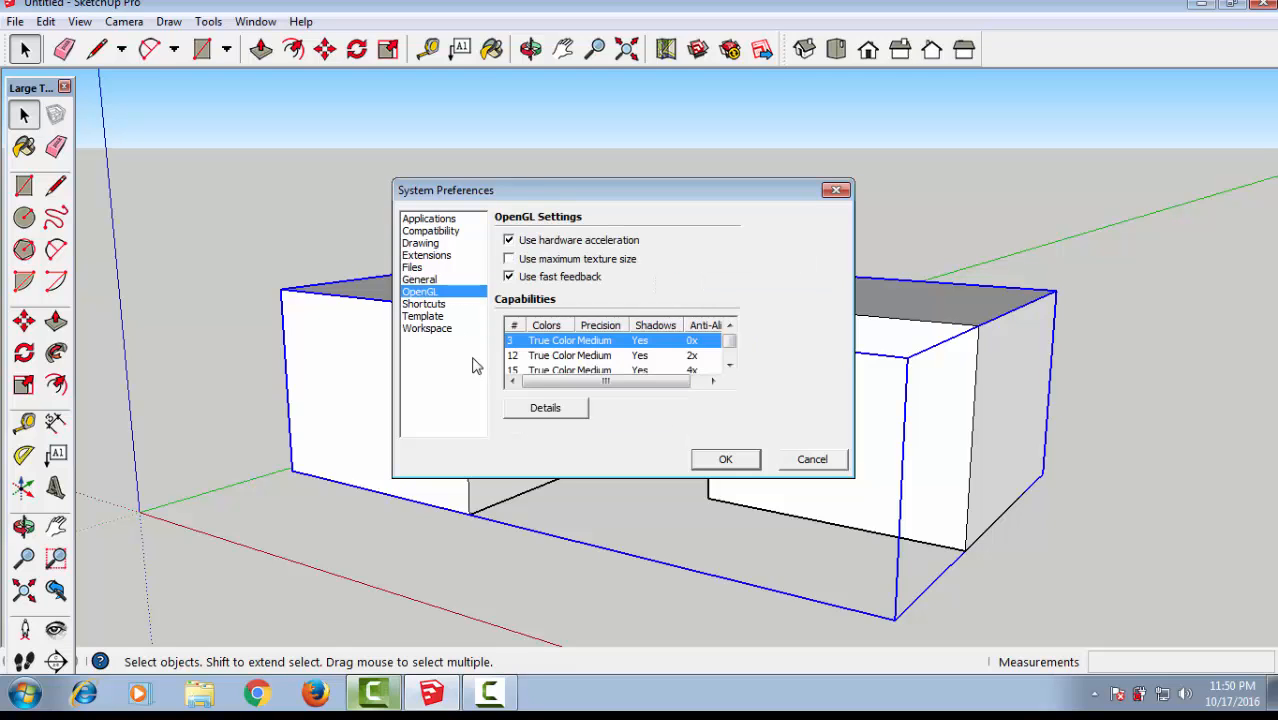
# Review the Shortcuts preferences, close them without changes, and examine the shortcut keys listed beside the modeling tools
pyautogui.click(423, 304)
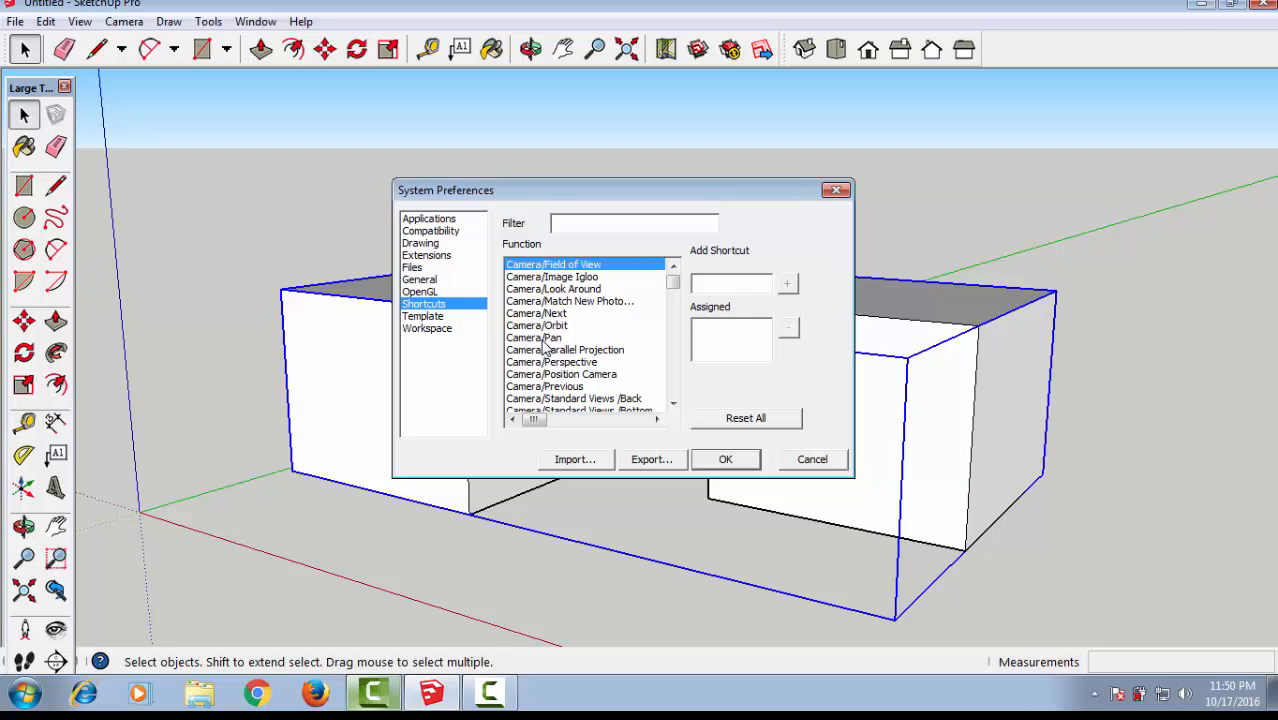
pyautogui.click(808, 461)
pyautogui.click(208, 21)
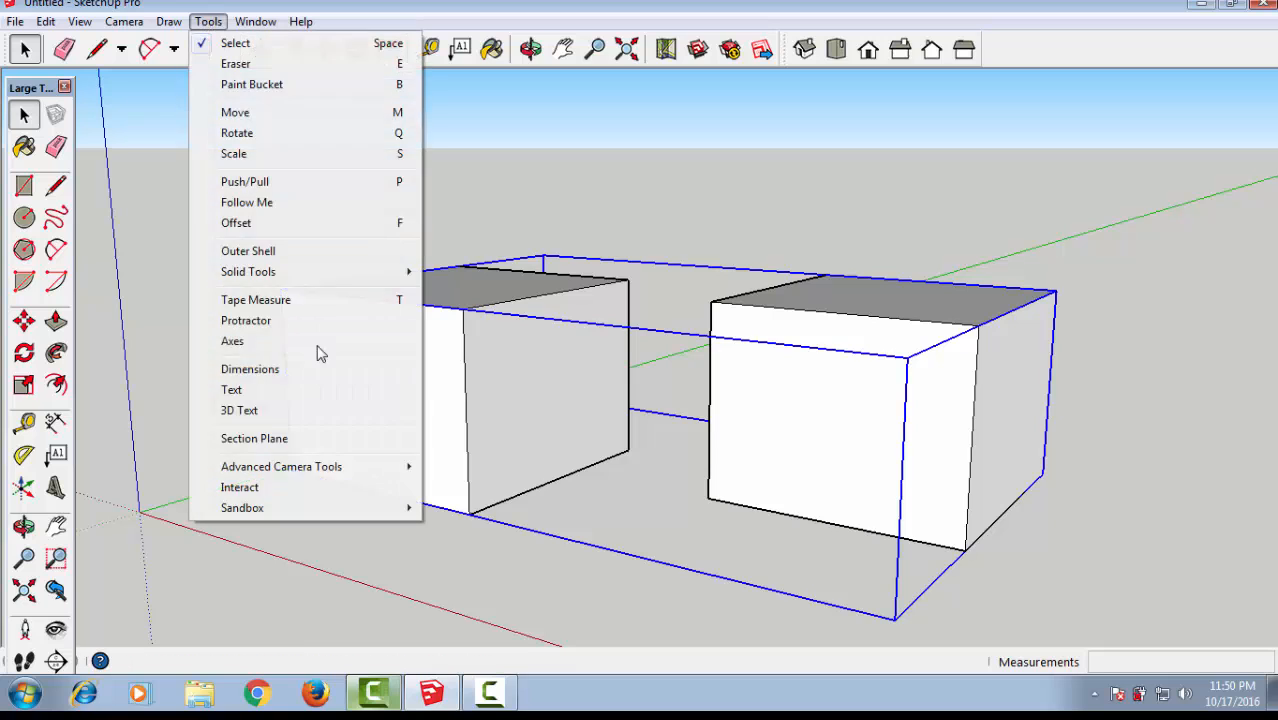
pyautogui.click(127, 25)
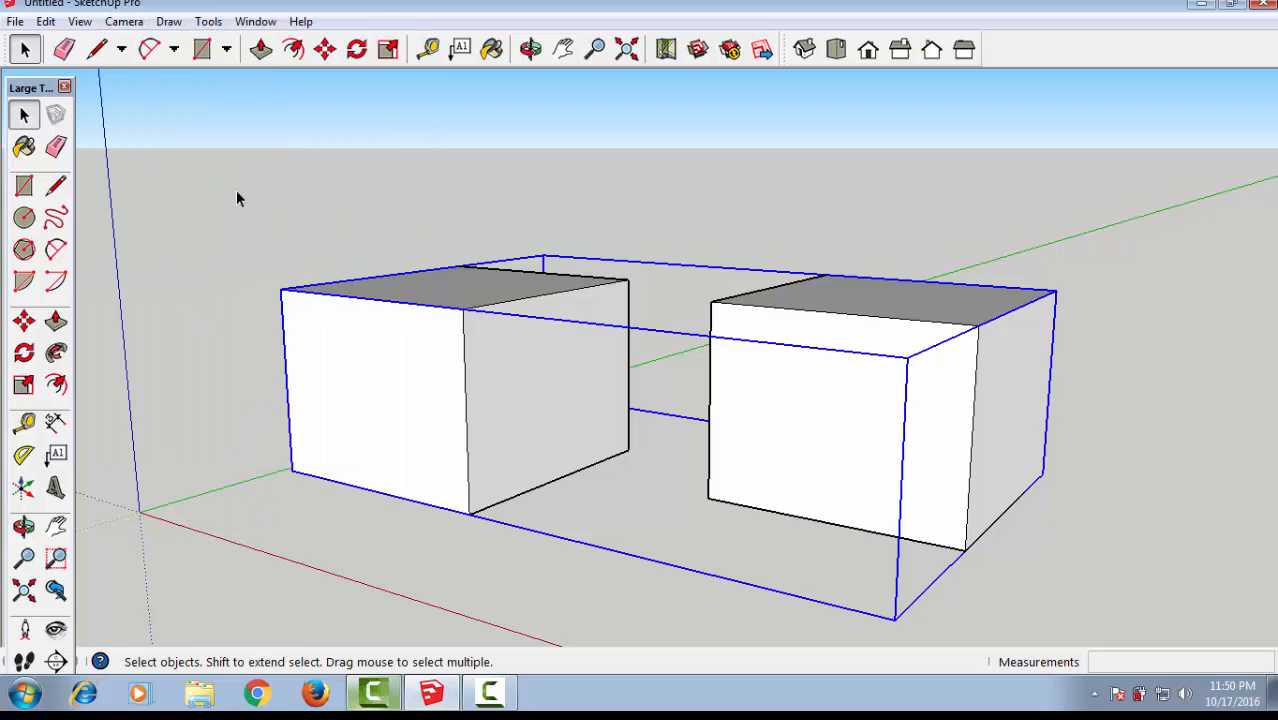
# Inspect the shortcut assigned to the Camera/Orbit function in the Shortcuts preferences
pyautogui.click(256, 21)
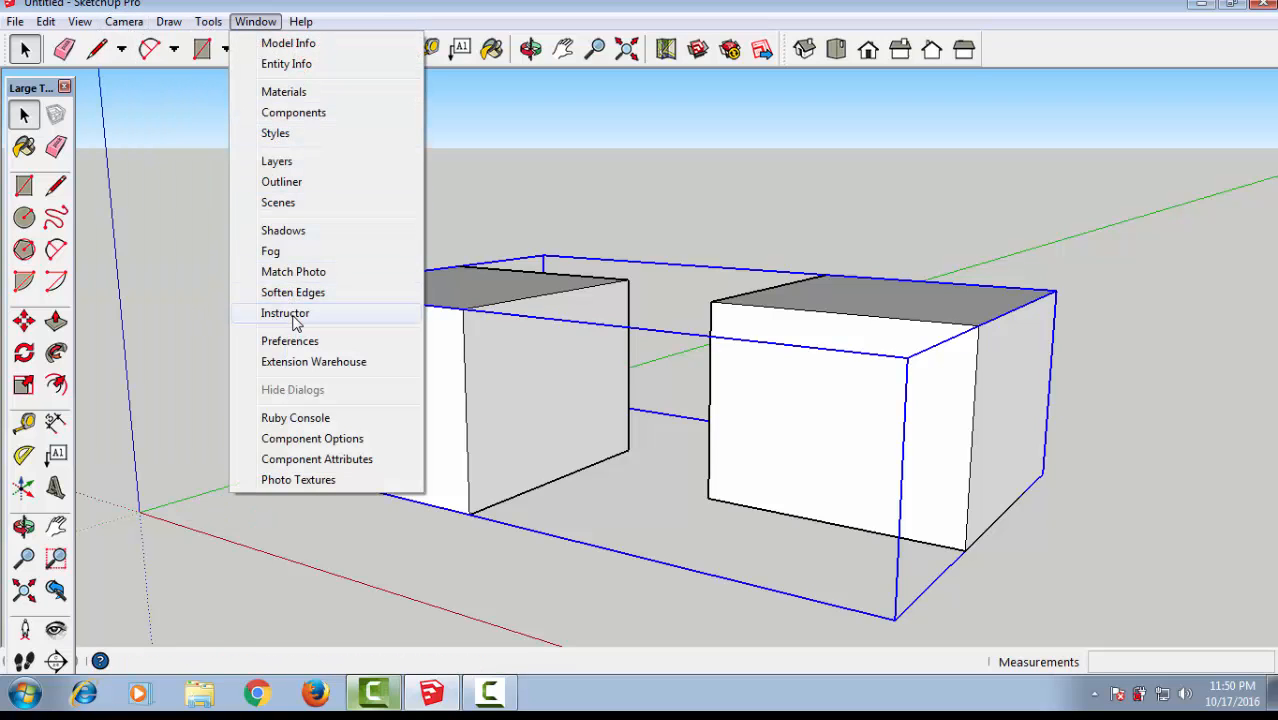
pyautogui.click(308, 344)
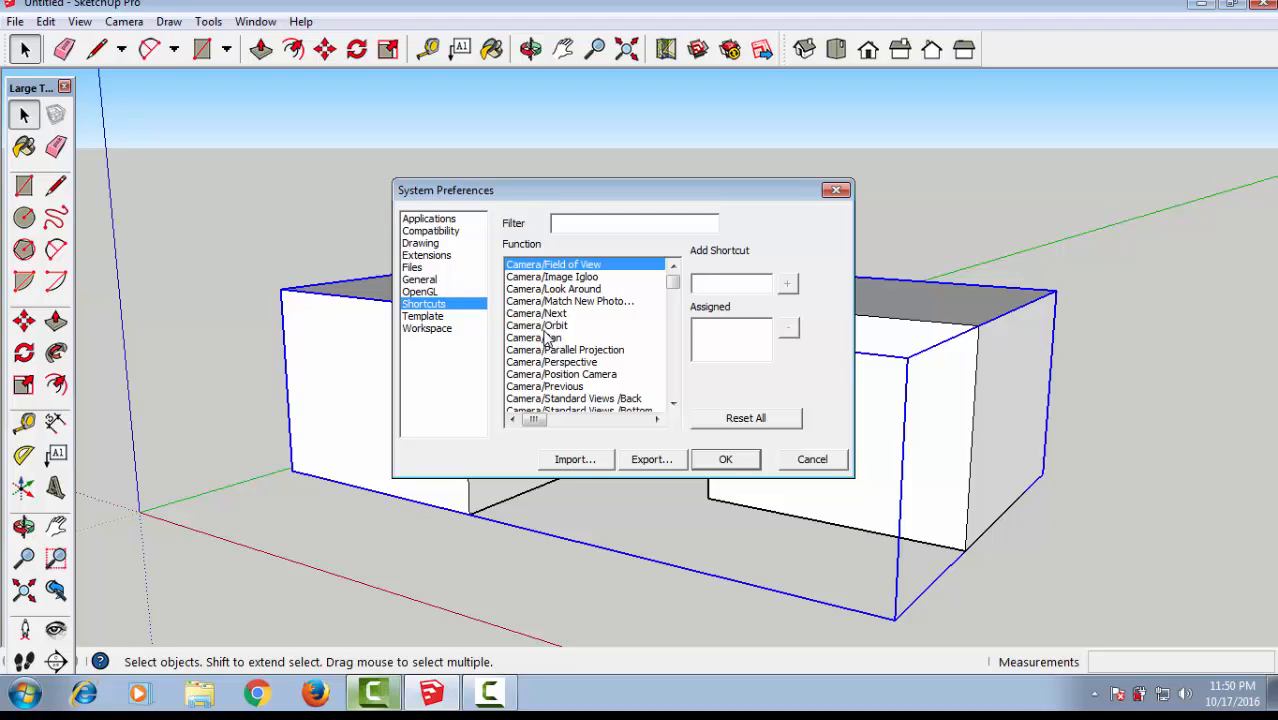
pyautogui.click(544, 328)
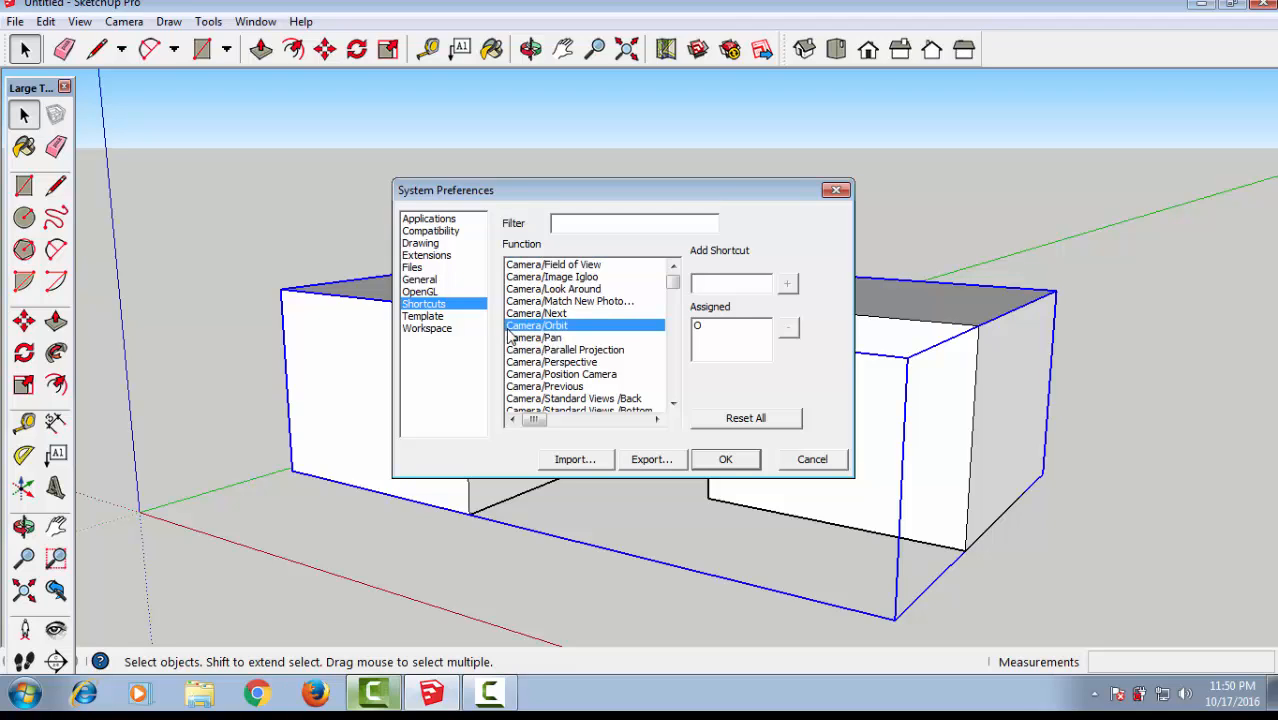
pyautogui.click(698, 328)
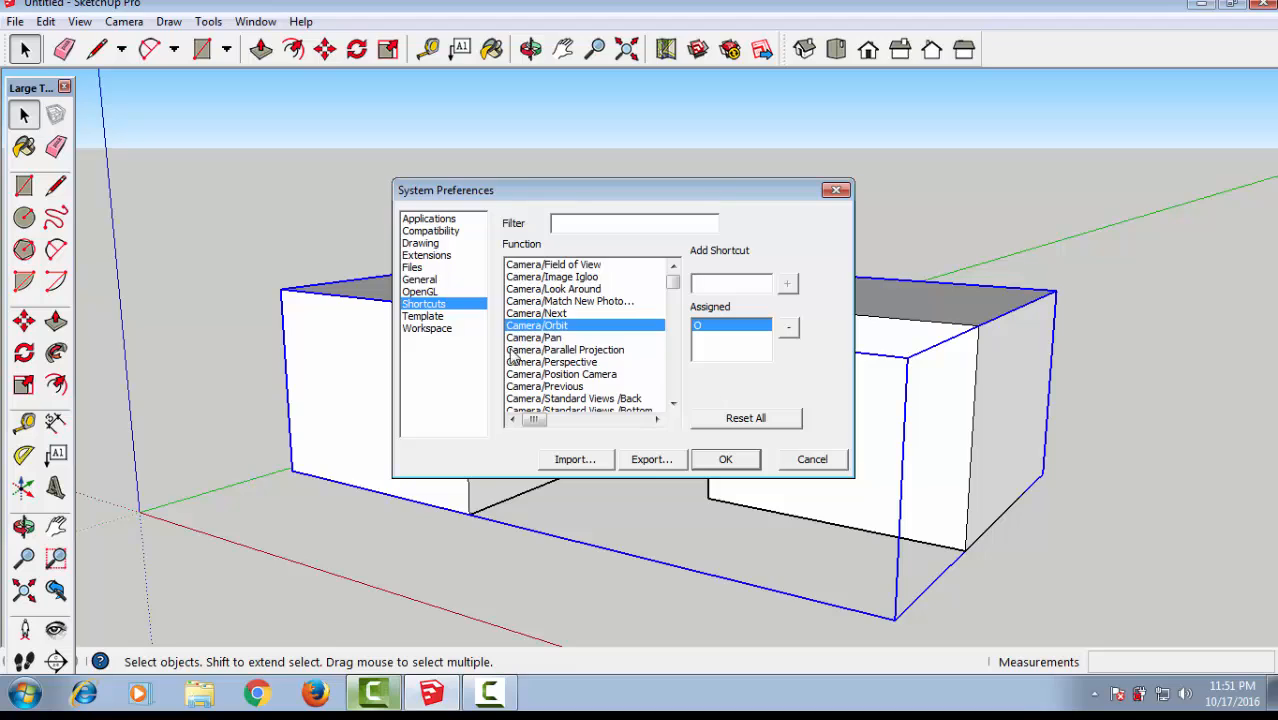
# Browse the default drawing templates in the preferences and choose the Simple Template in feet and inches
pyautogui.click(420, 317)
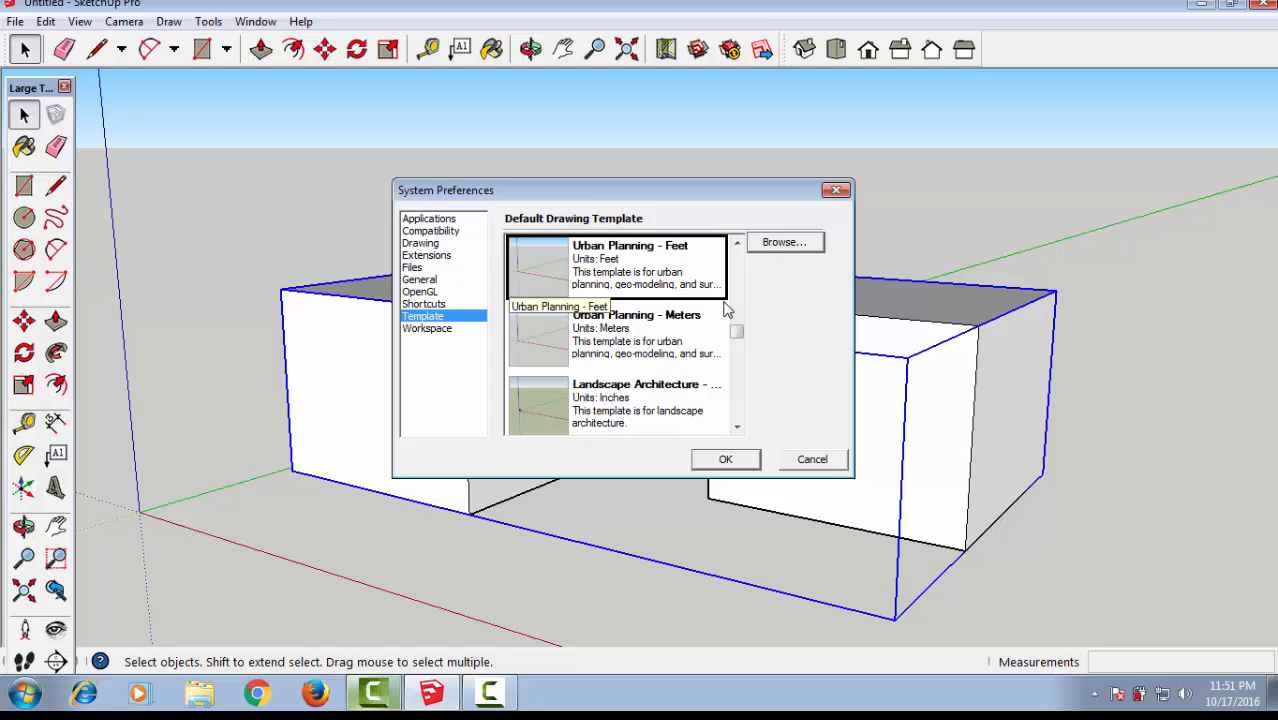
pyautogui.moveTo(737, 332); pyautogui.dragTo(736, 245)
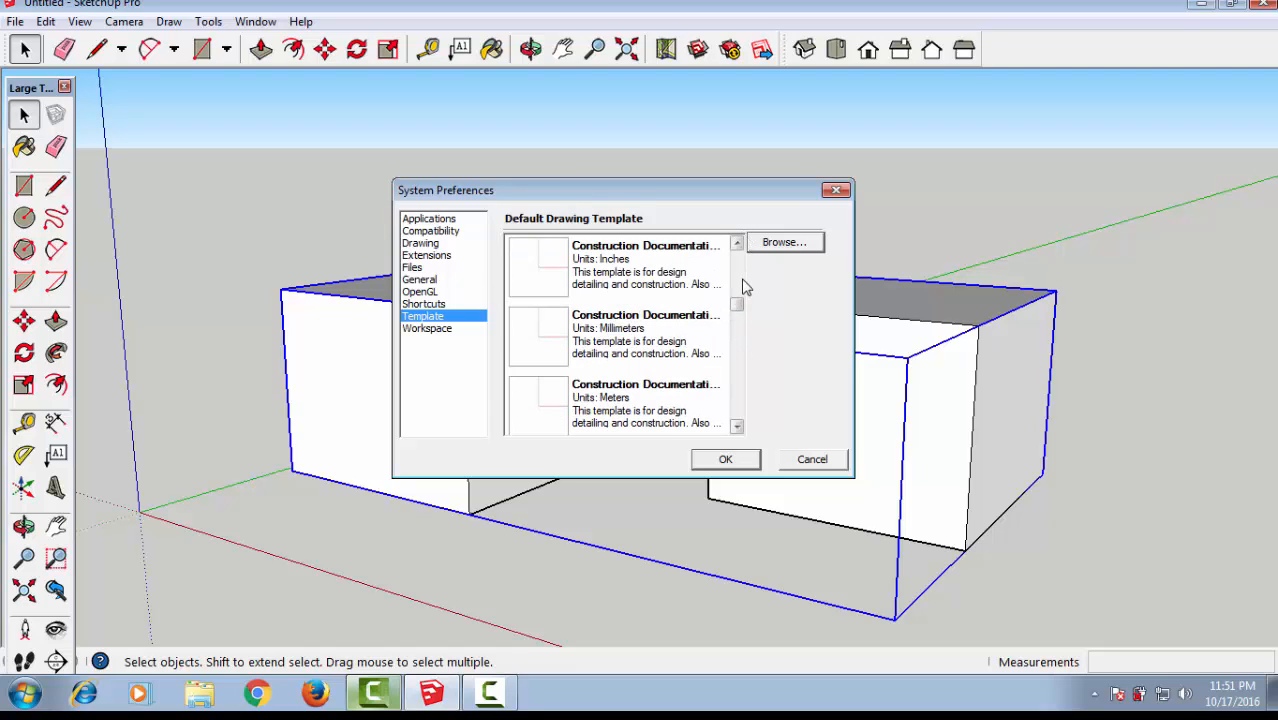
pyautogui.moveTo(737, 309); pyautogui.dragTo(745, 252)
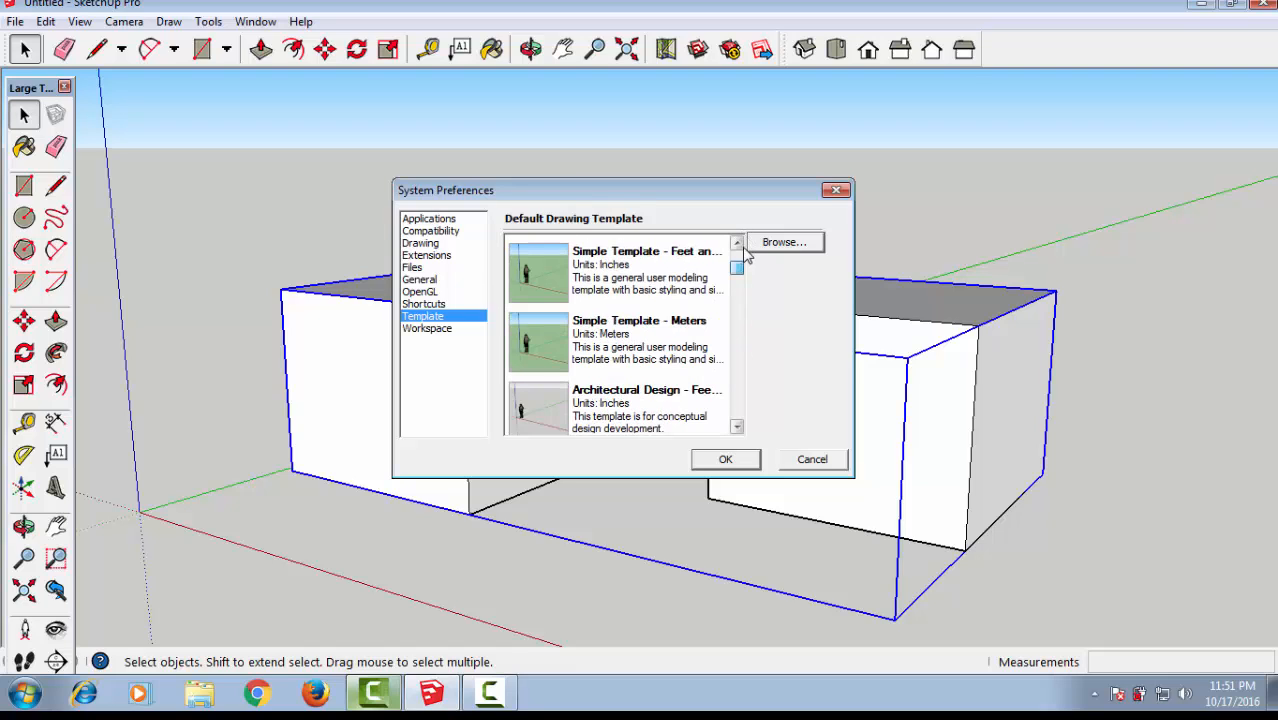
pyautogui.click(561, 283)
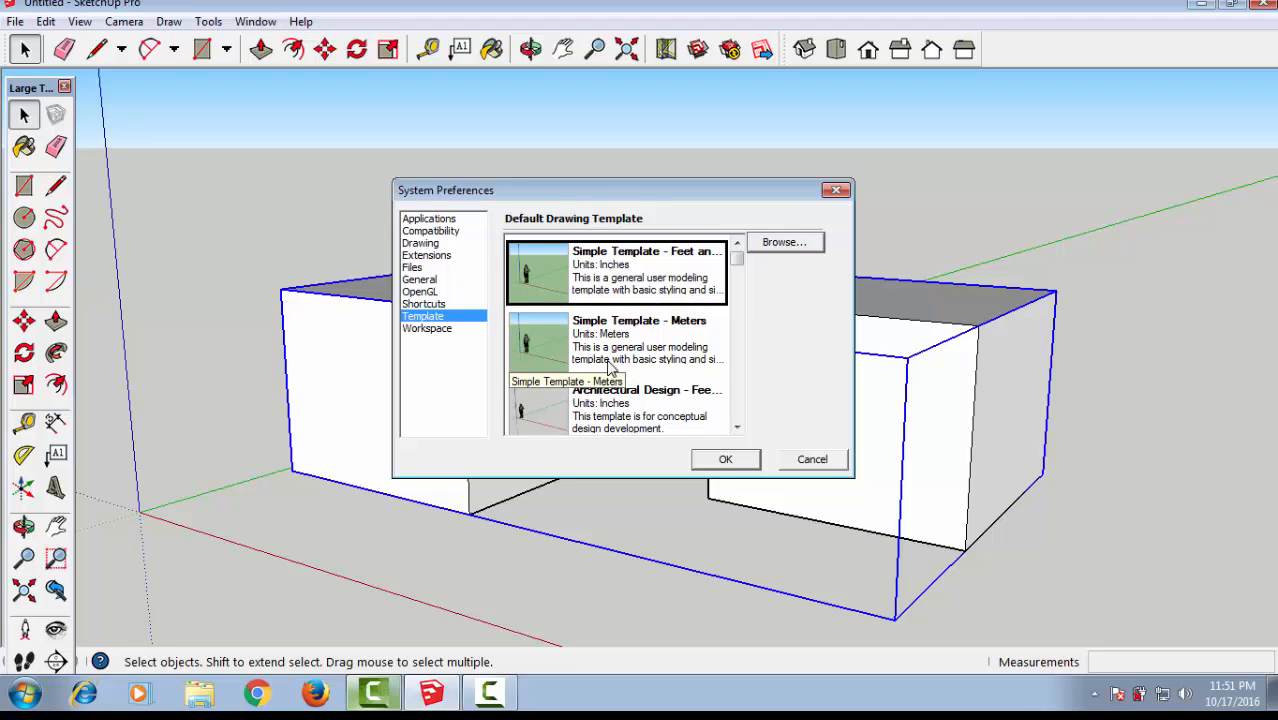
# Try the Simple Template in meters and the Architectural Design template, and reselect the Simple Template in feet and inches
pyautogui.click(645, 340)
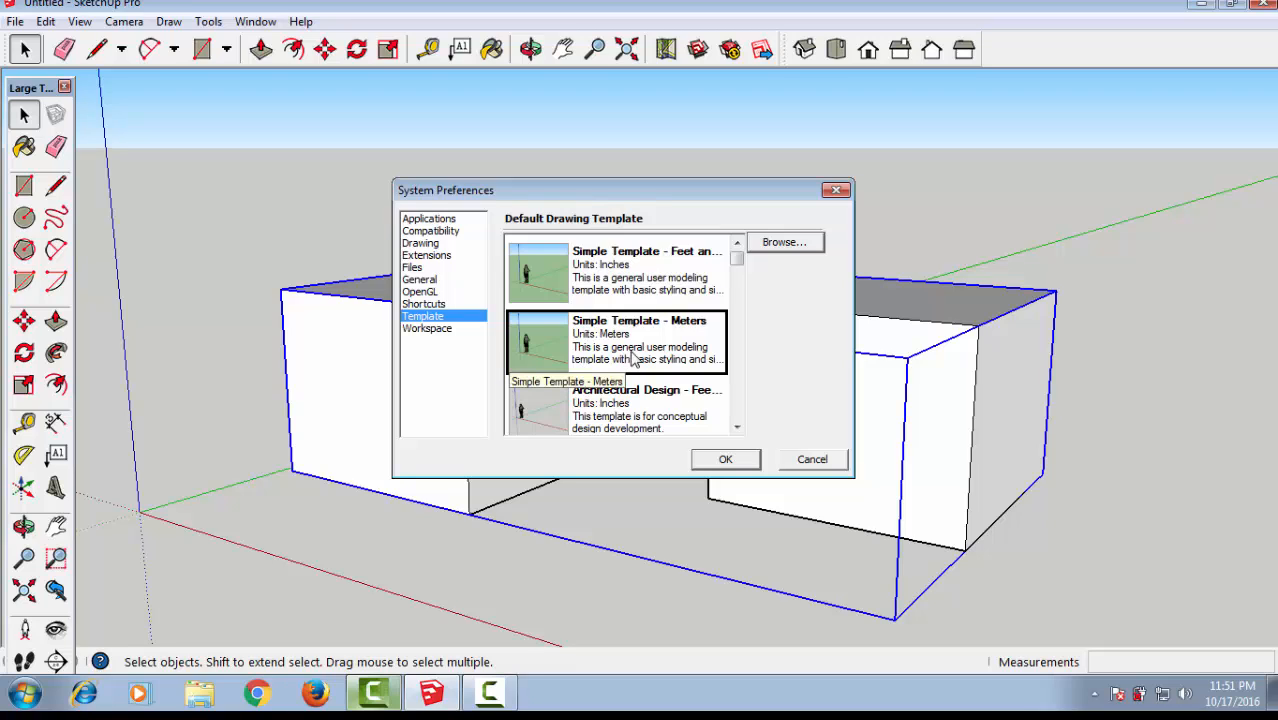
pyautogui.moveTo(739, 257)
pyautogui.mouseDown()
pyautogui.moveTo(736, 384)
pyautogui.moveTo(743, 250)
pyautogui.mouseUp()
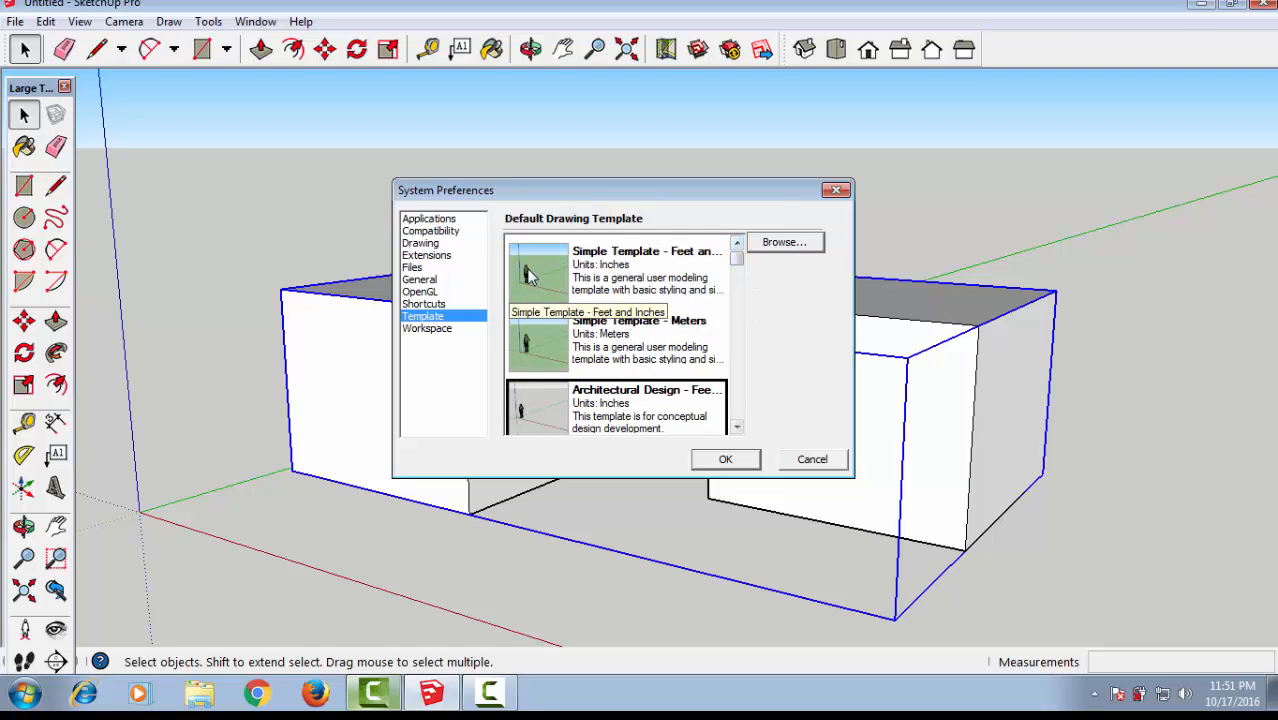
pyautogui.click(619, 297)
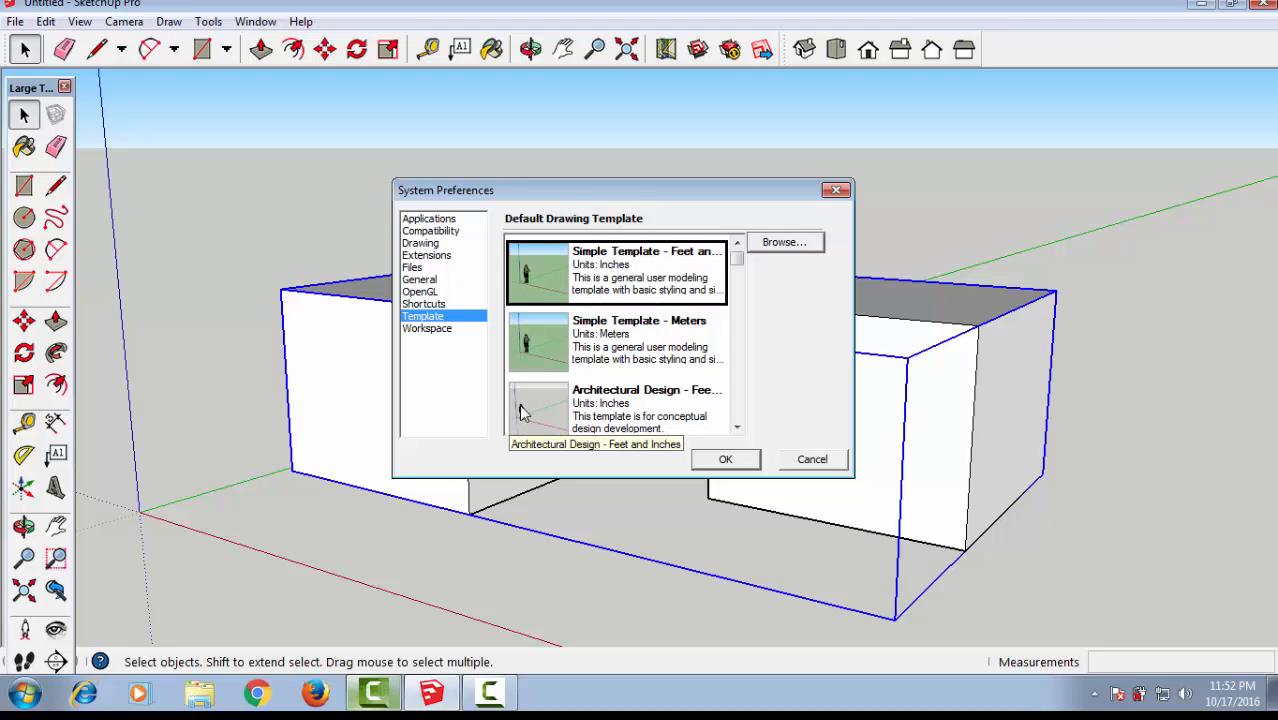
# Turn off large tool buttons in the Workspace preferences and apply the change, and turn them back on
pyautogui.click(434, 331)
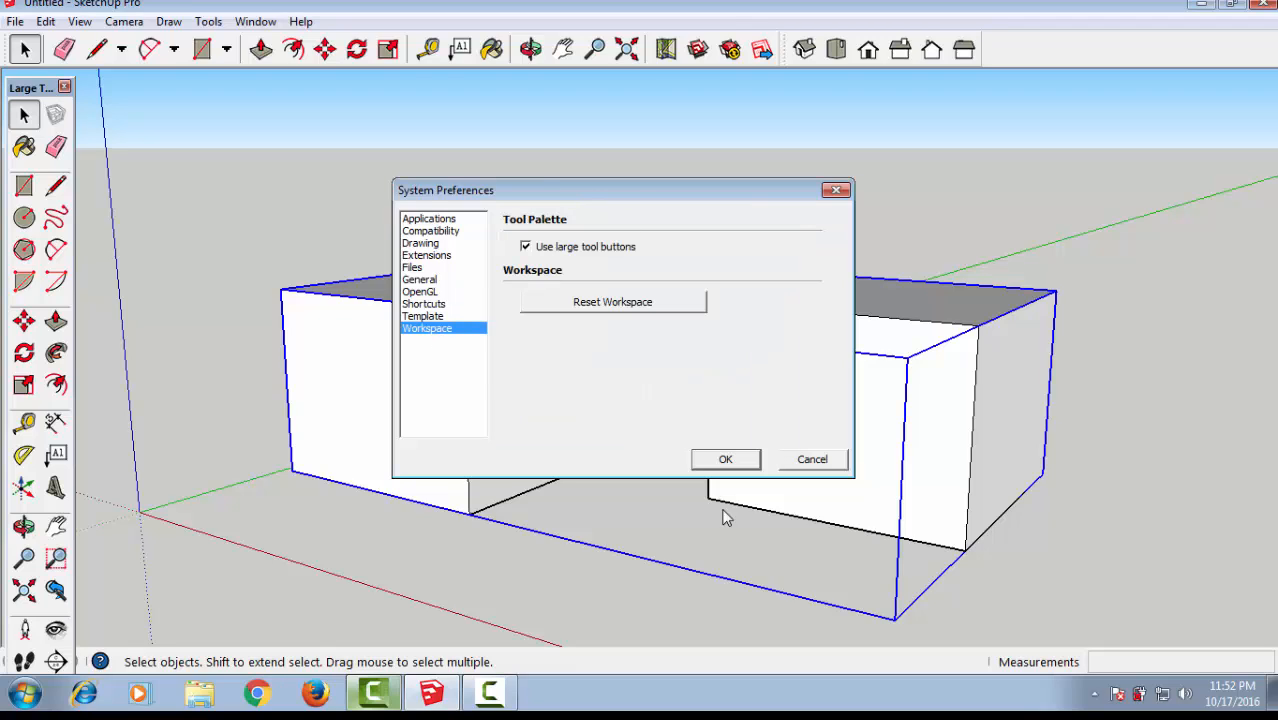
pyautogui.click(566, 250)
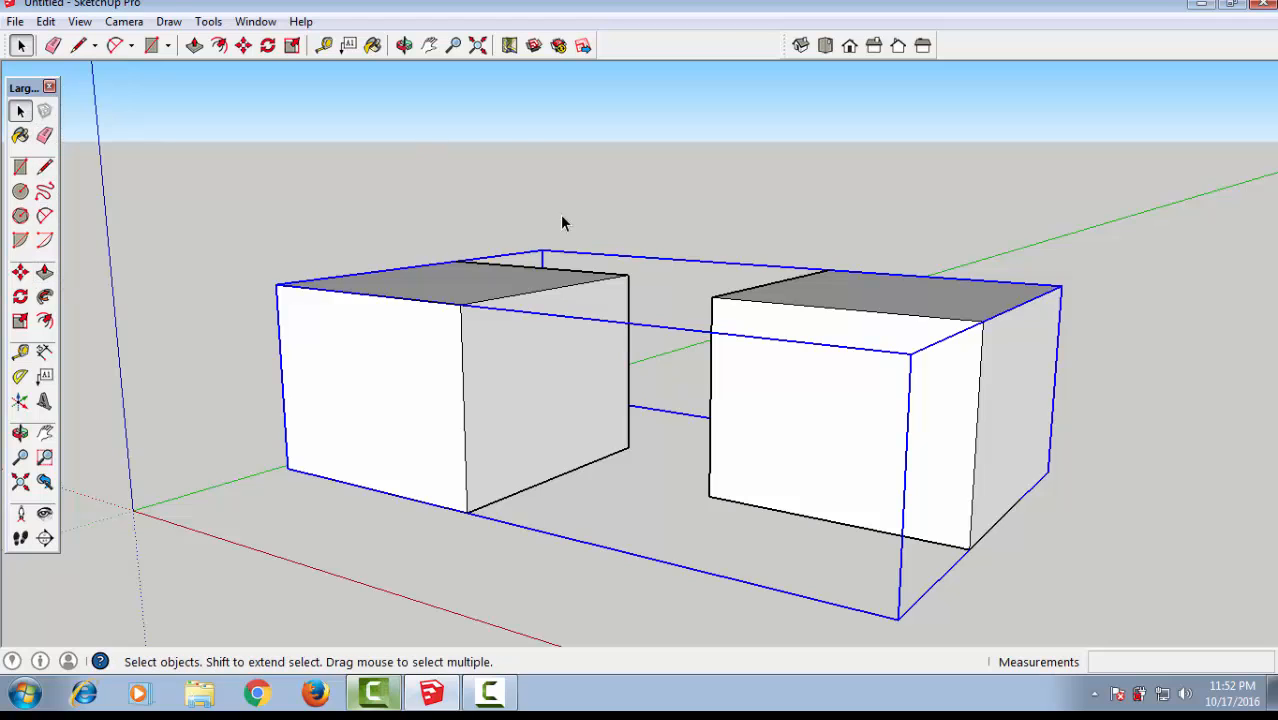
pyautogui.click(255, 21)
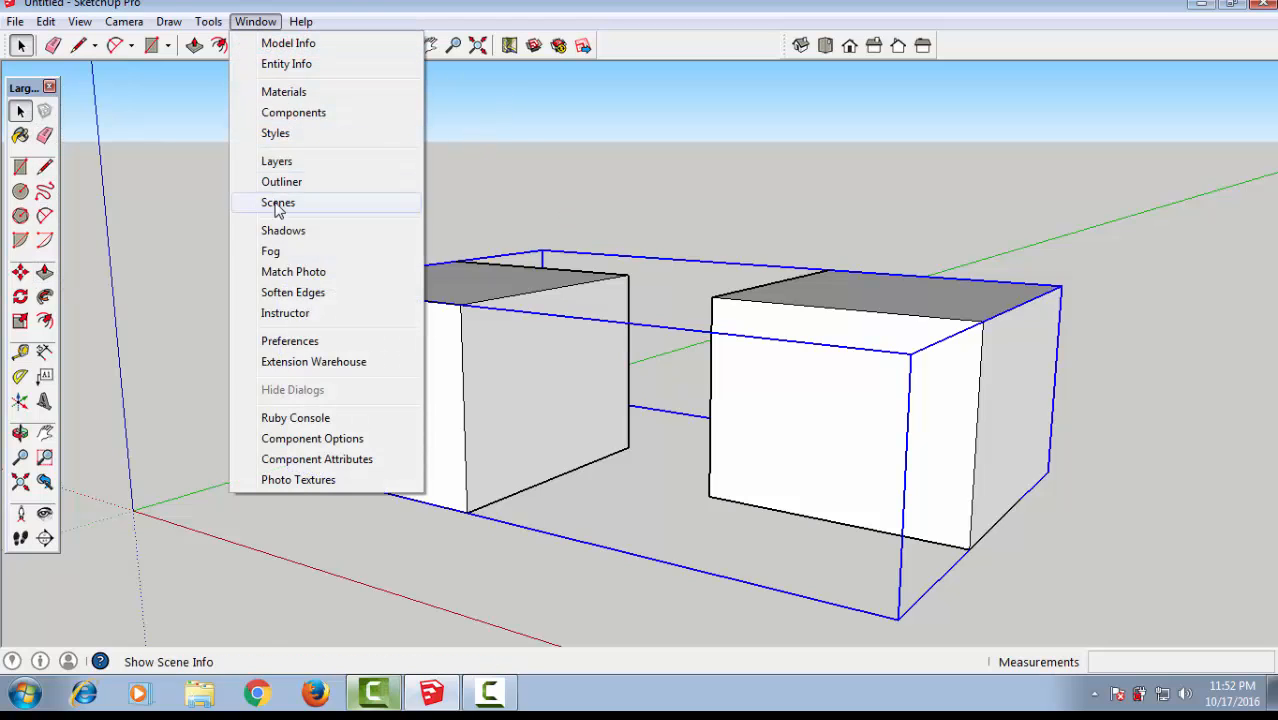
pyautogui.click(314, 341)
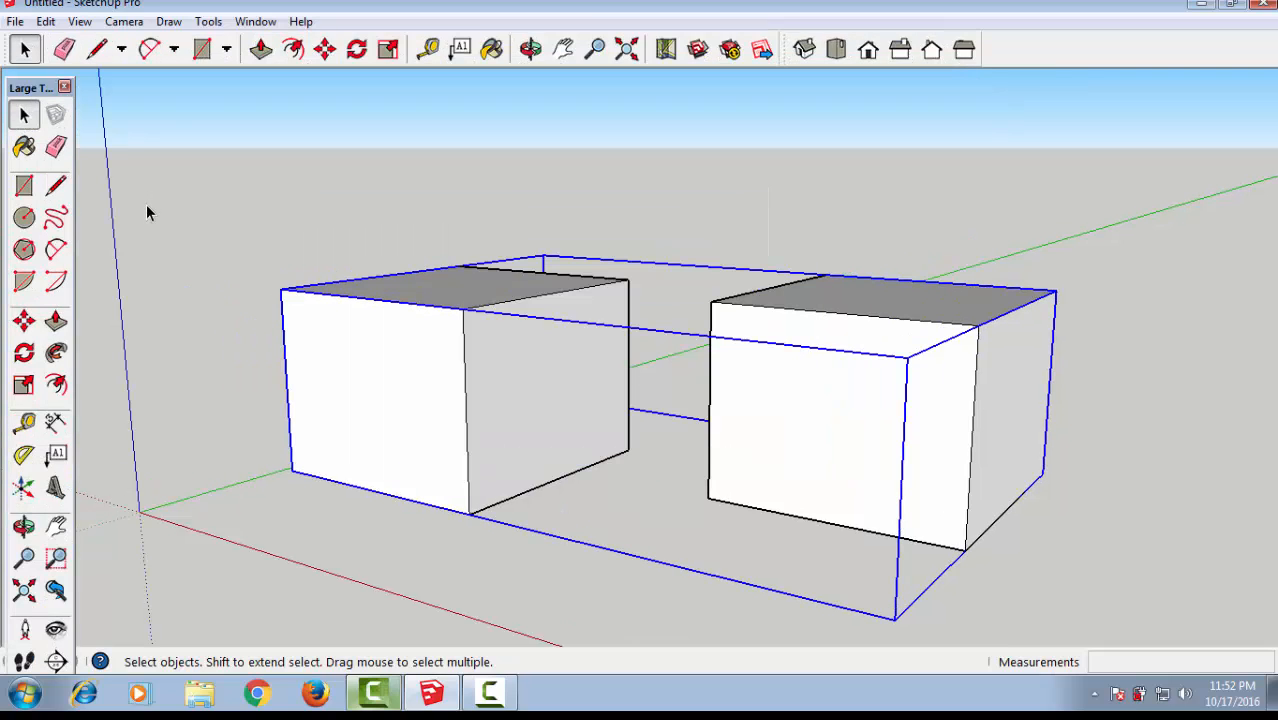
pyautogui.click(258, 22)
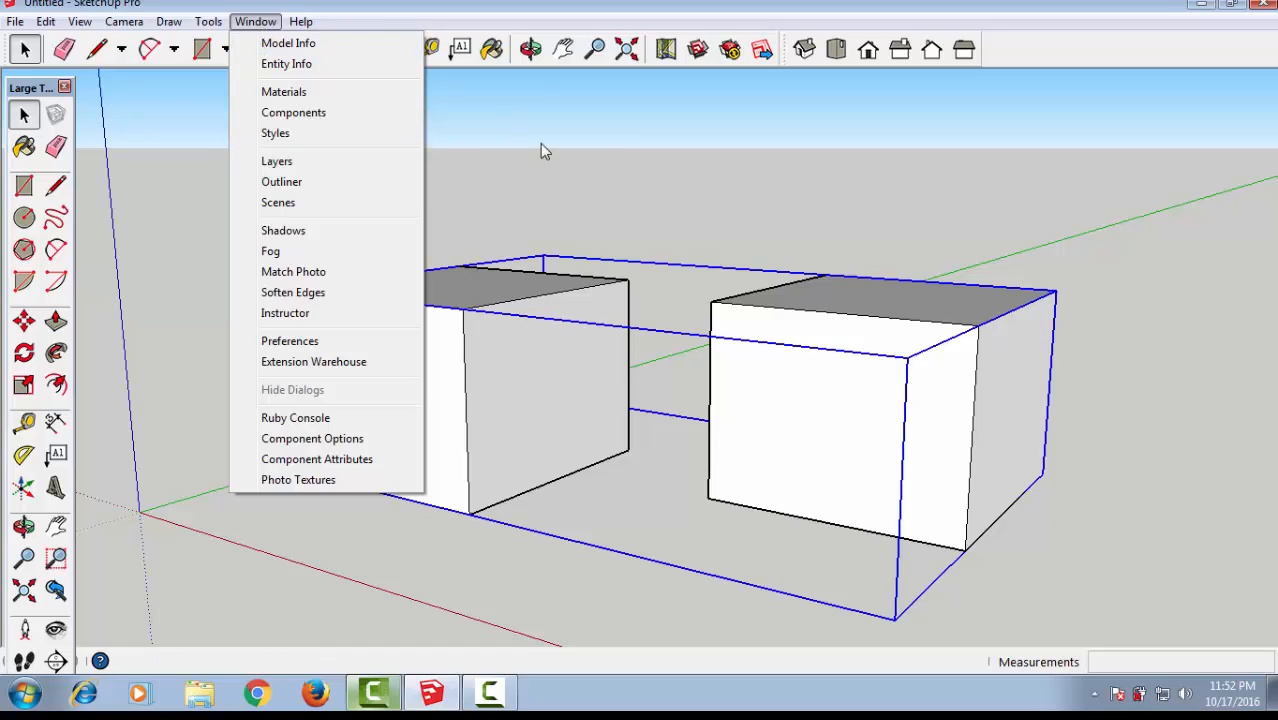
pyautogui.click(536, 94)
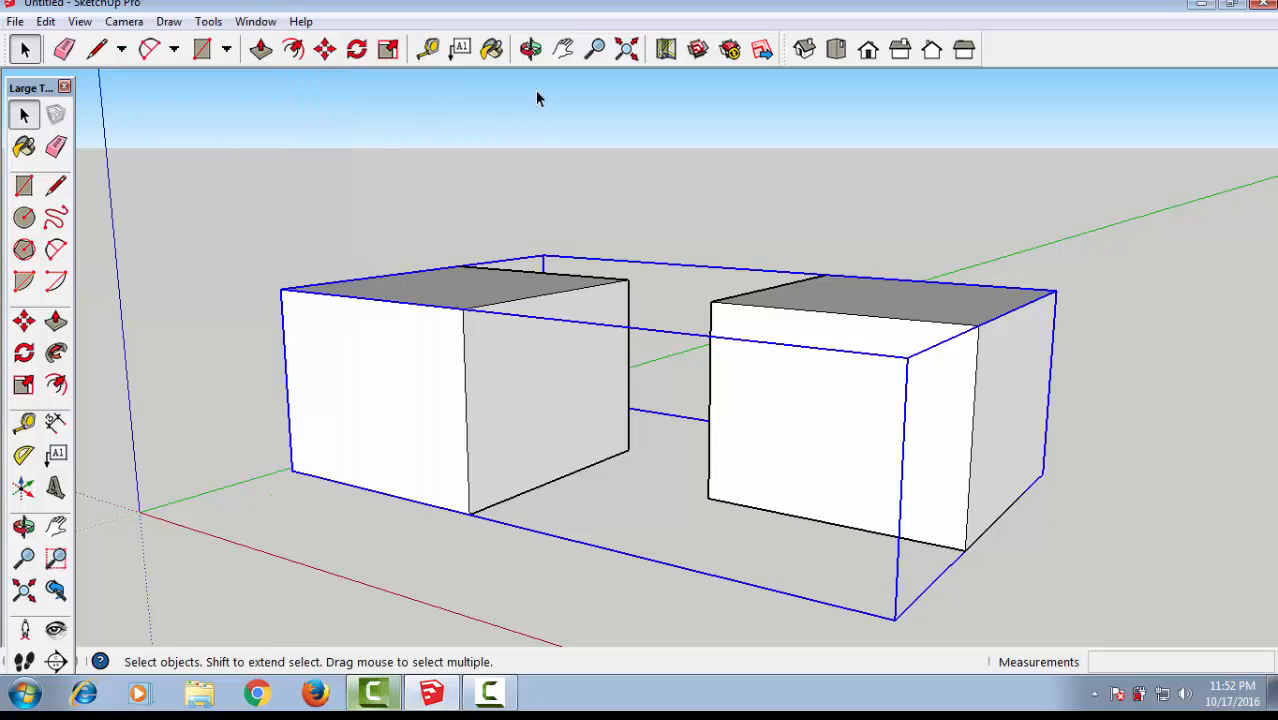
pyautogui.click(374, 694)
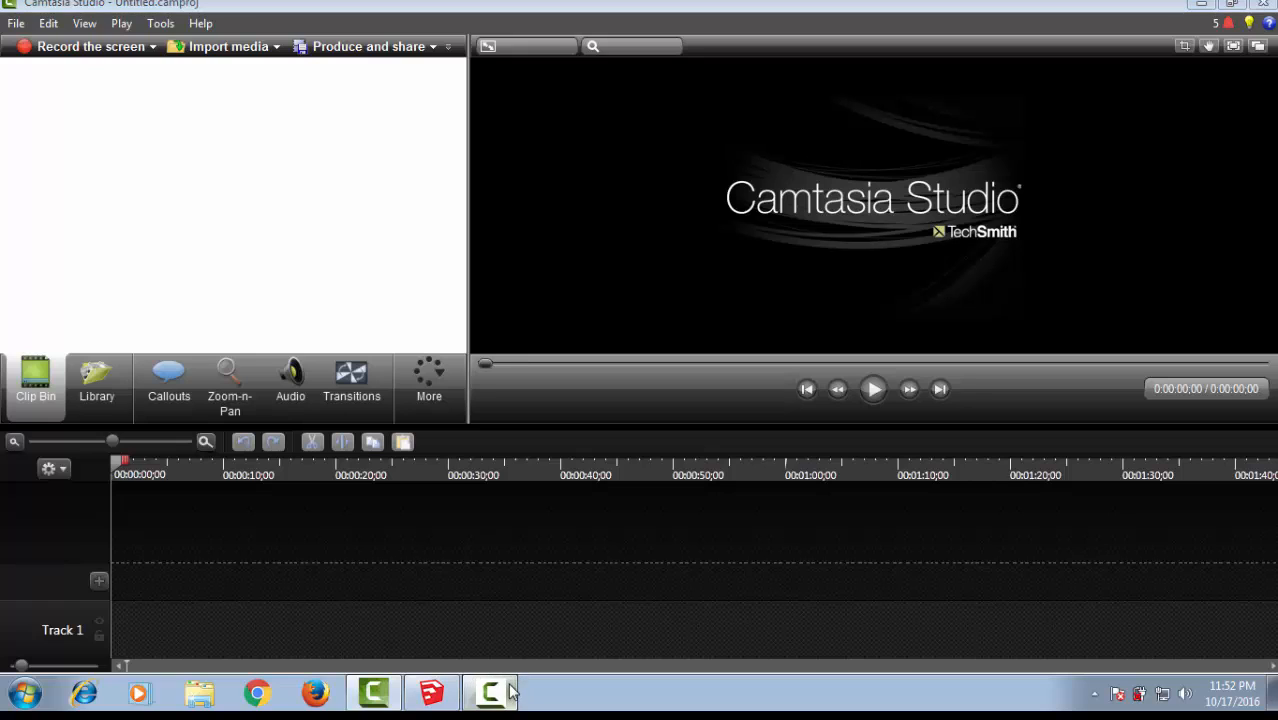
pyautogui.click(495, 690)
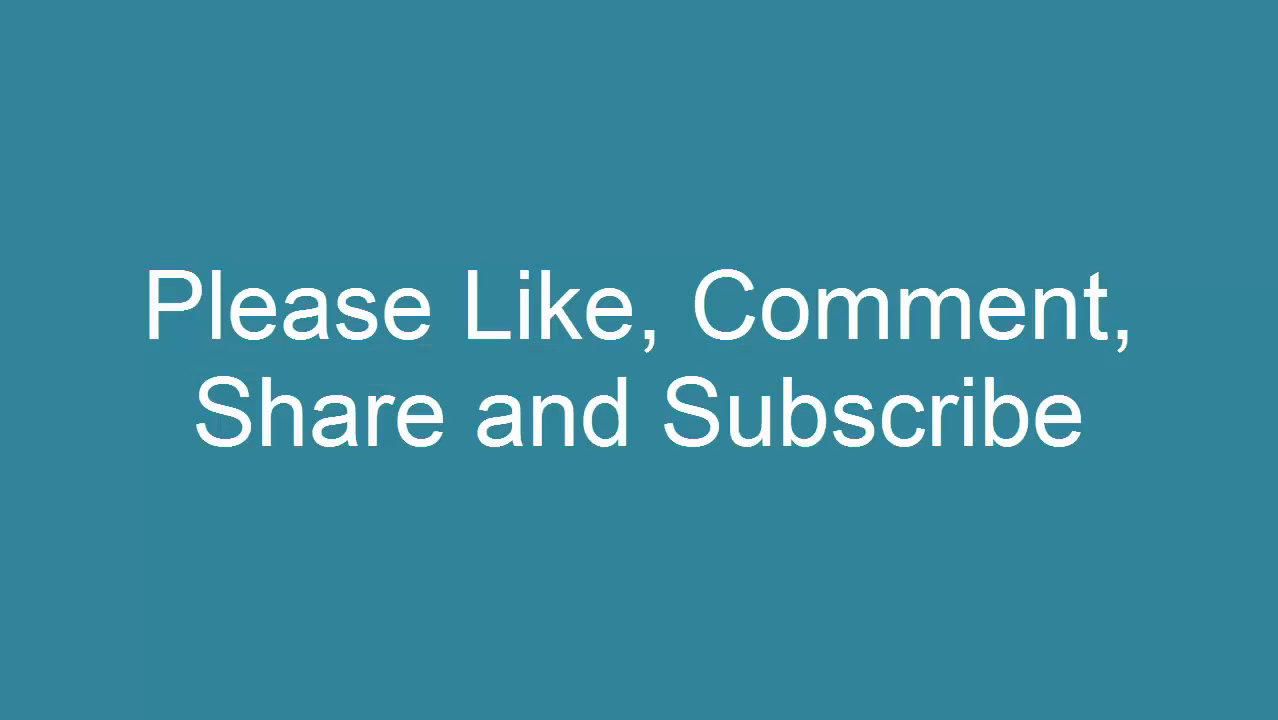